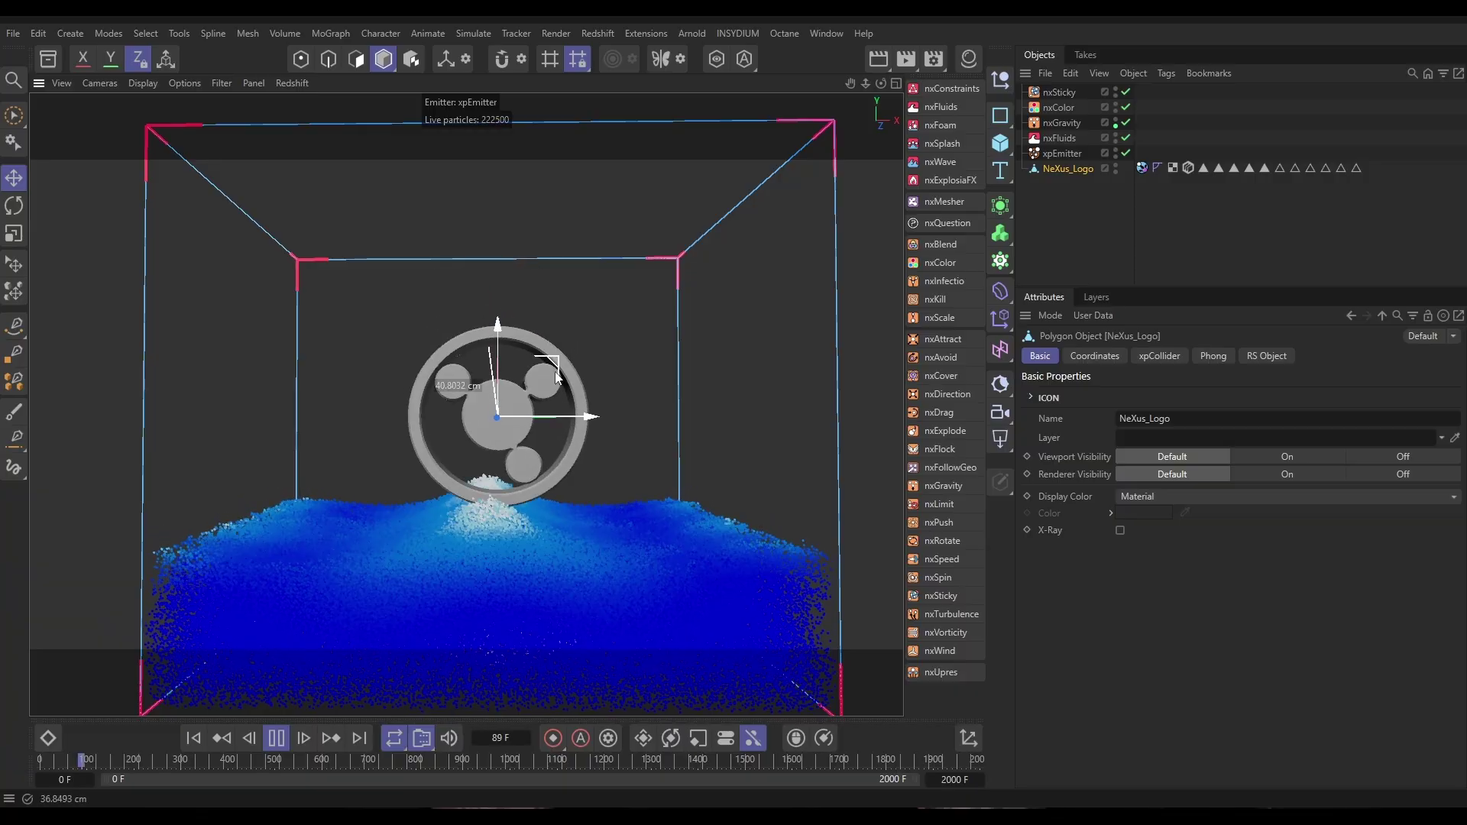
# Drag NeXus_Logo down into the fluid during playback, then select nxSticky.
pyautogui.moveTo(558, 376); pyautogui.dragTo(551, 278)
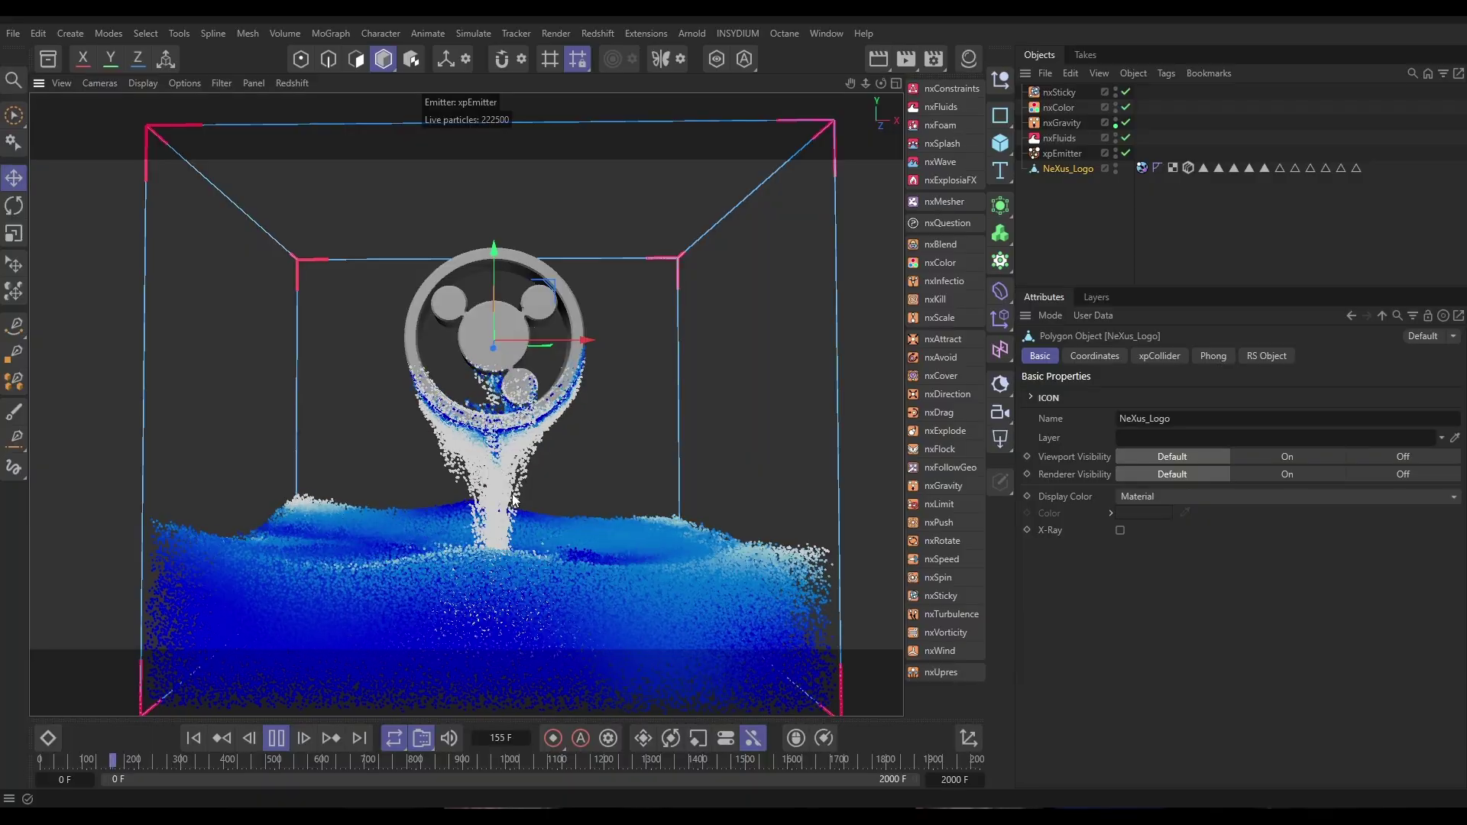
pyautogui.click(1059, 91)
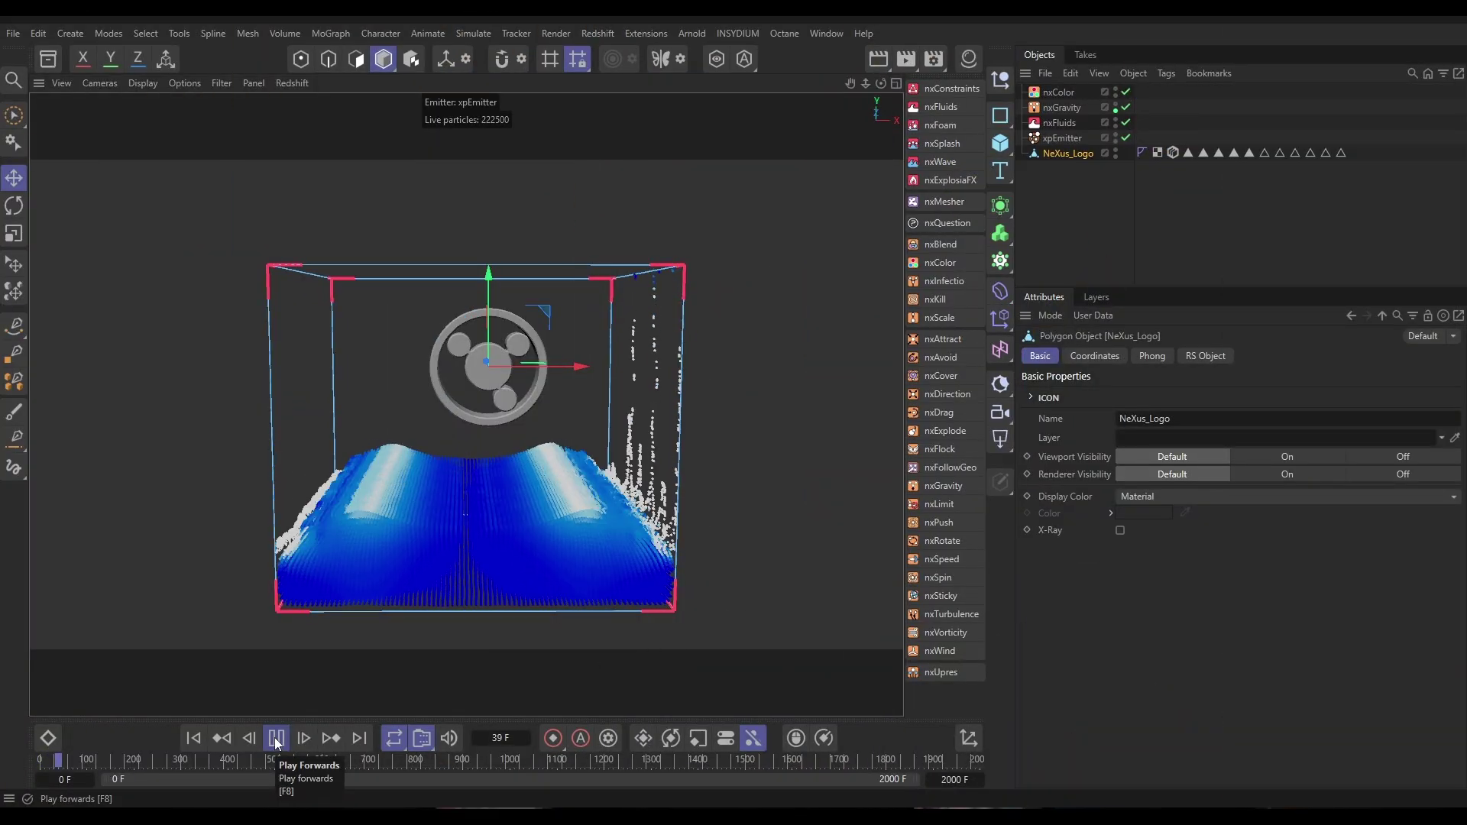
# Pause at frame 48, check nxColor's gradient, then show nxFluids' Domain settings.
pyautogui.click(277, 739)
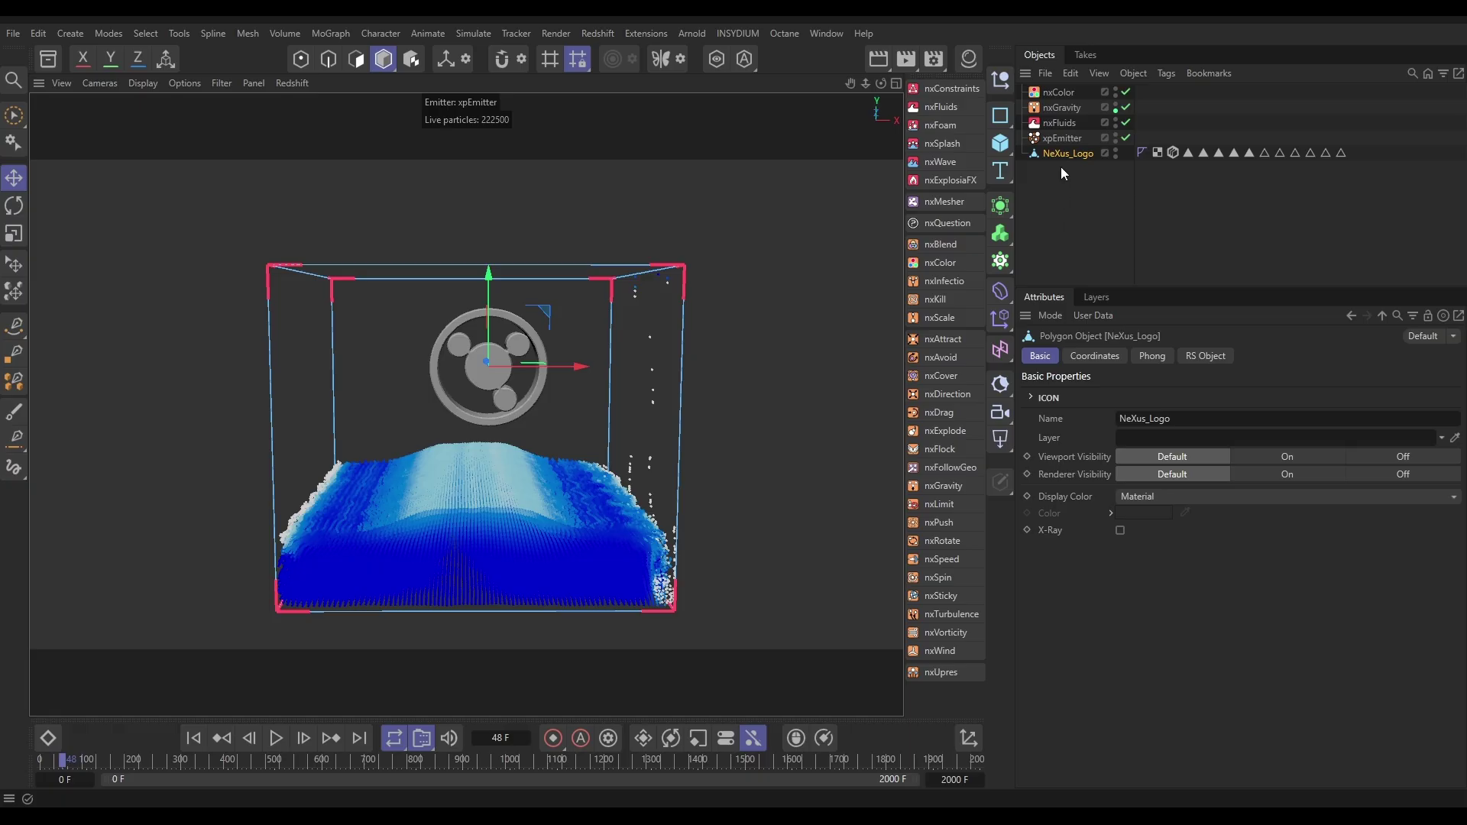
pyautogui.click(1065, 104)
pyautogui.click(1066, 92)
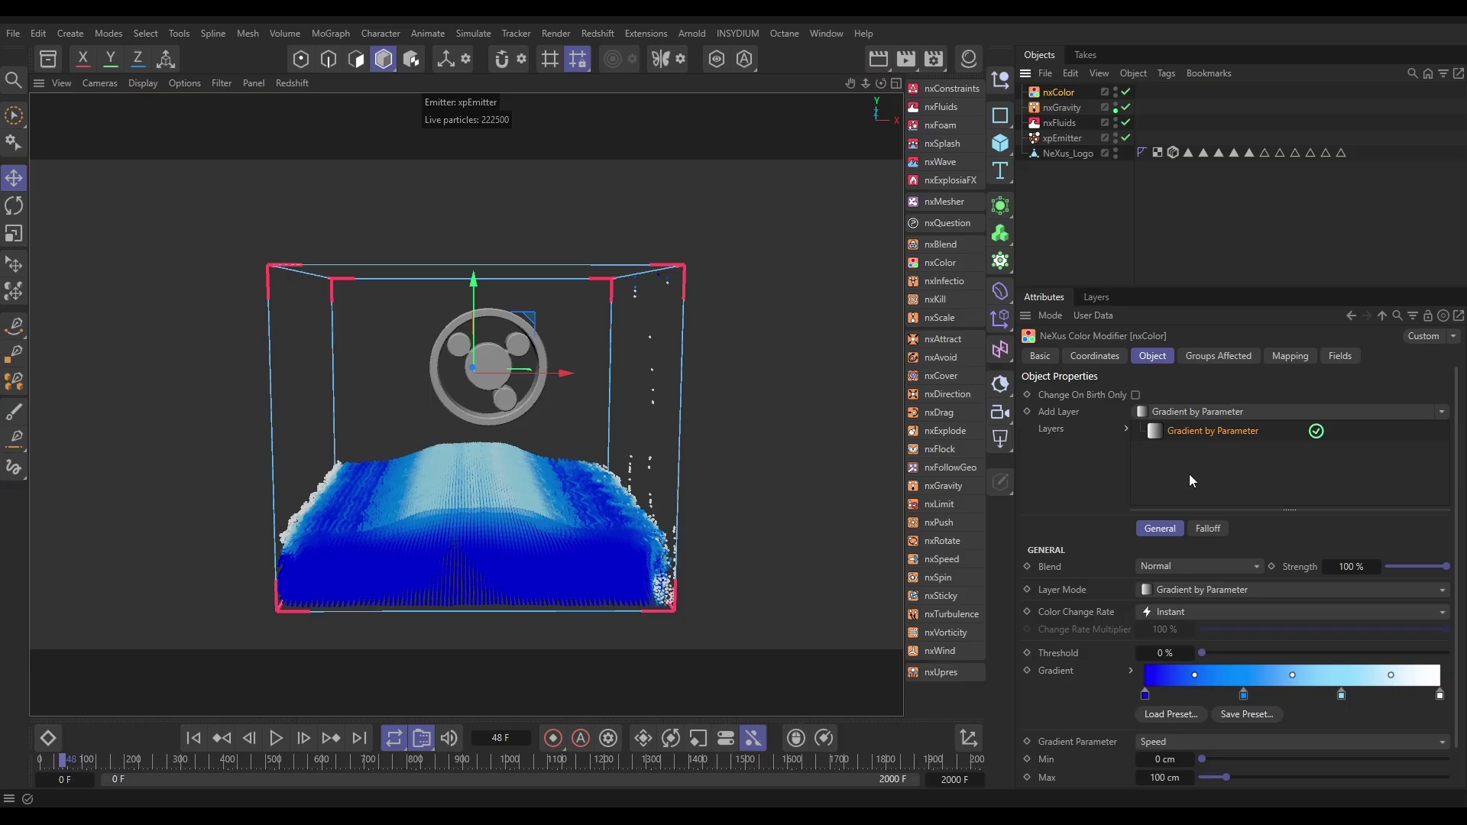
pyautogui.click(1059, 123)
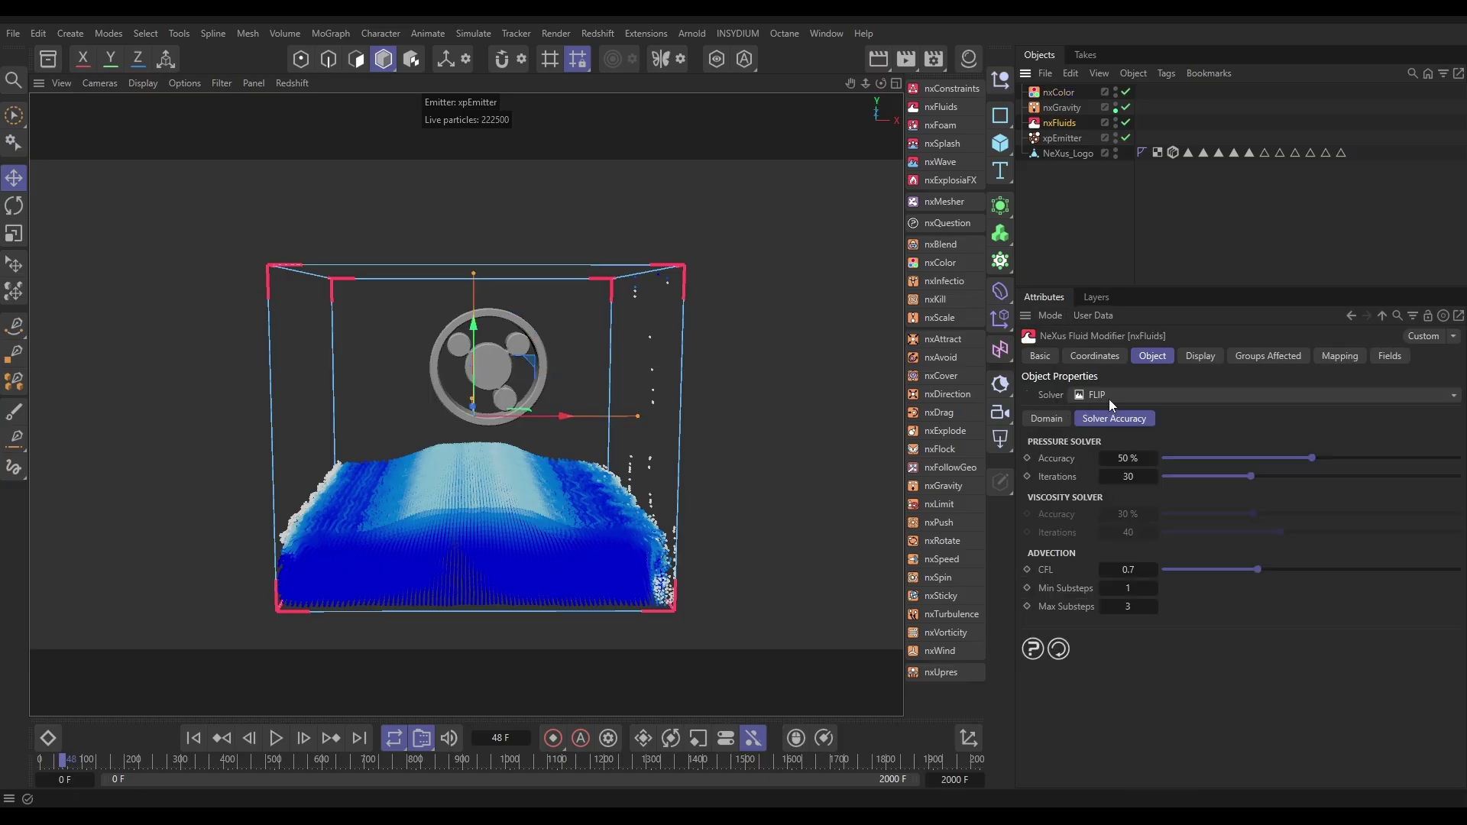
pyautogui.click(1053, 420)
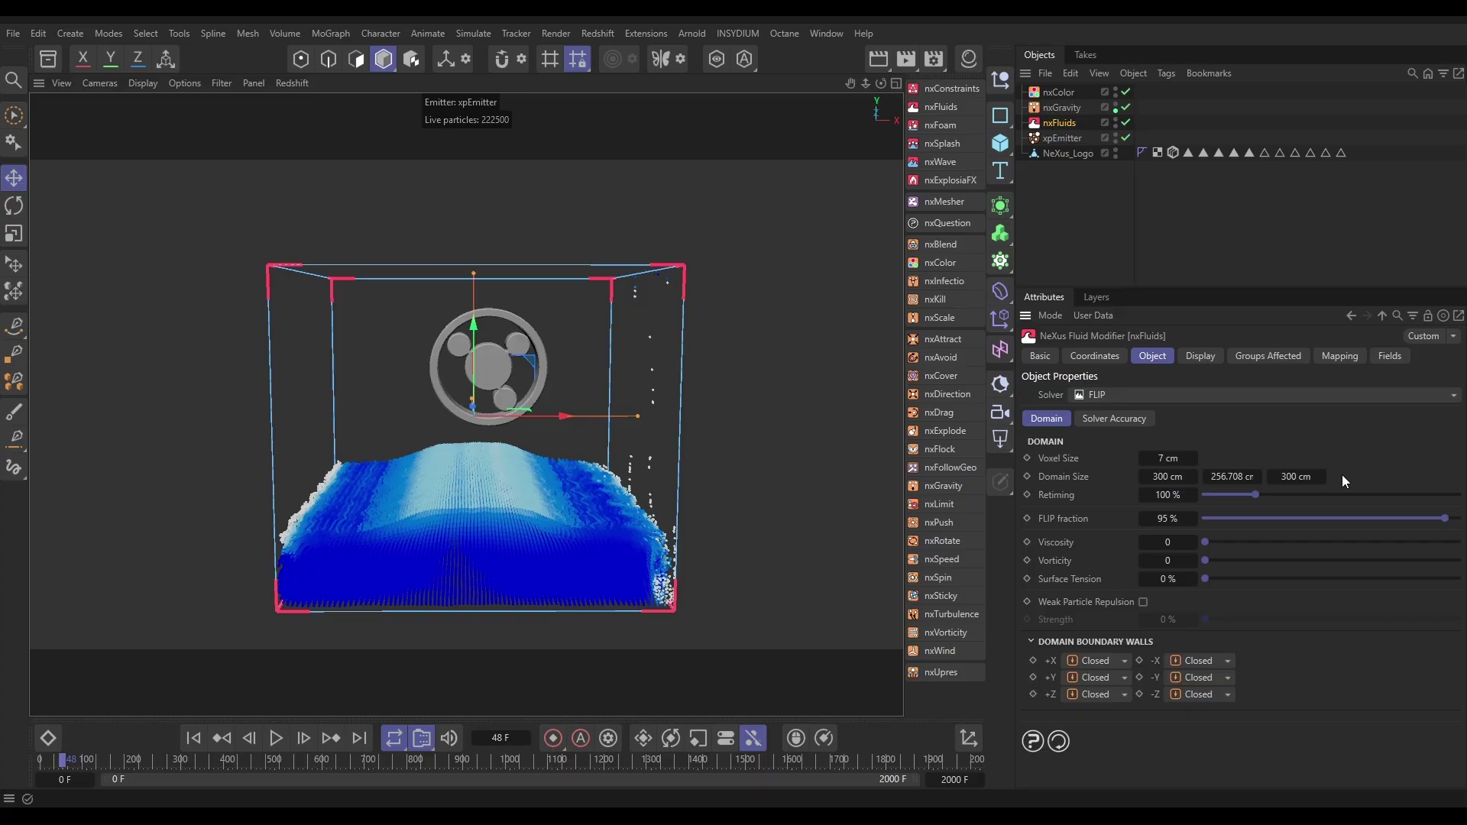
# Check xpEmitter's Object tab, then return to its Emission settings.
pyautogui.click(1062, 139)
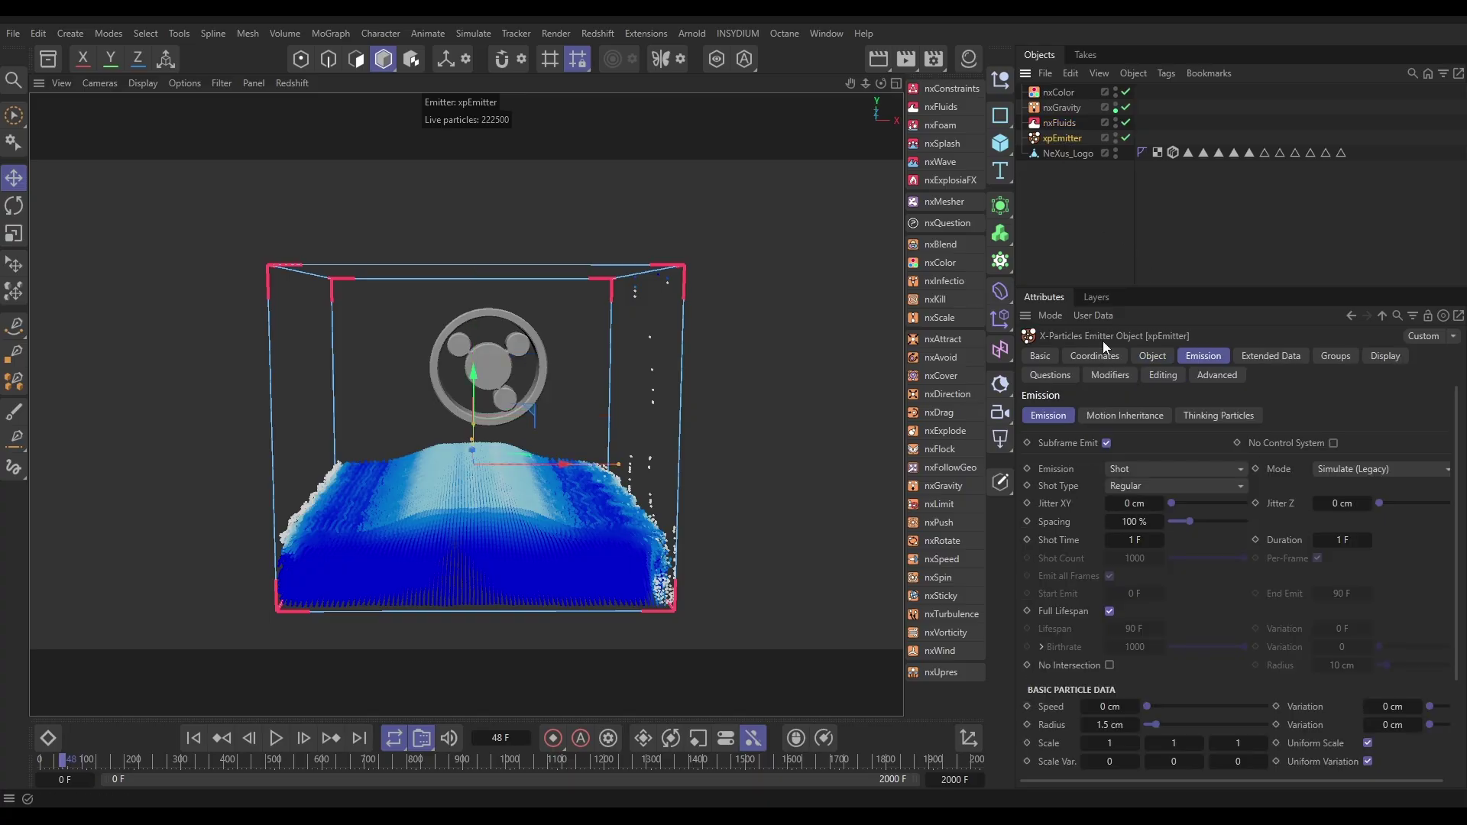
pyautogui.click(1153, 356)
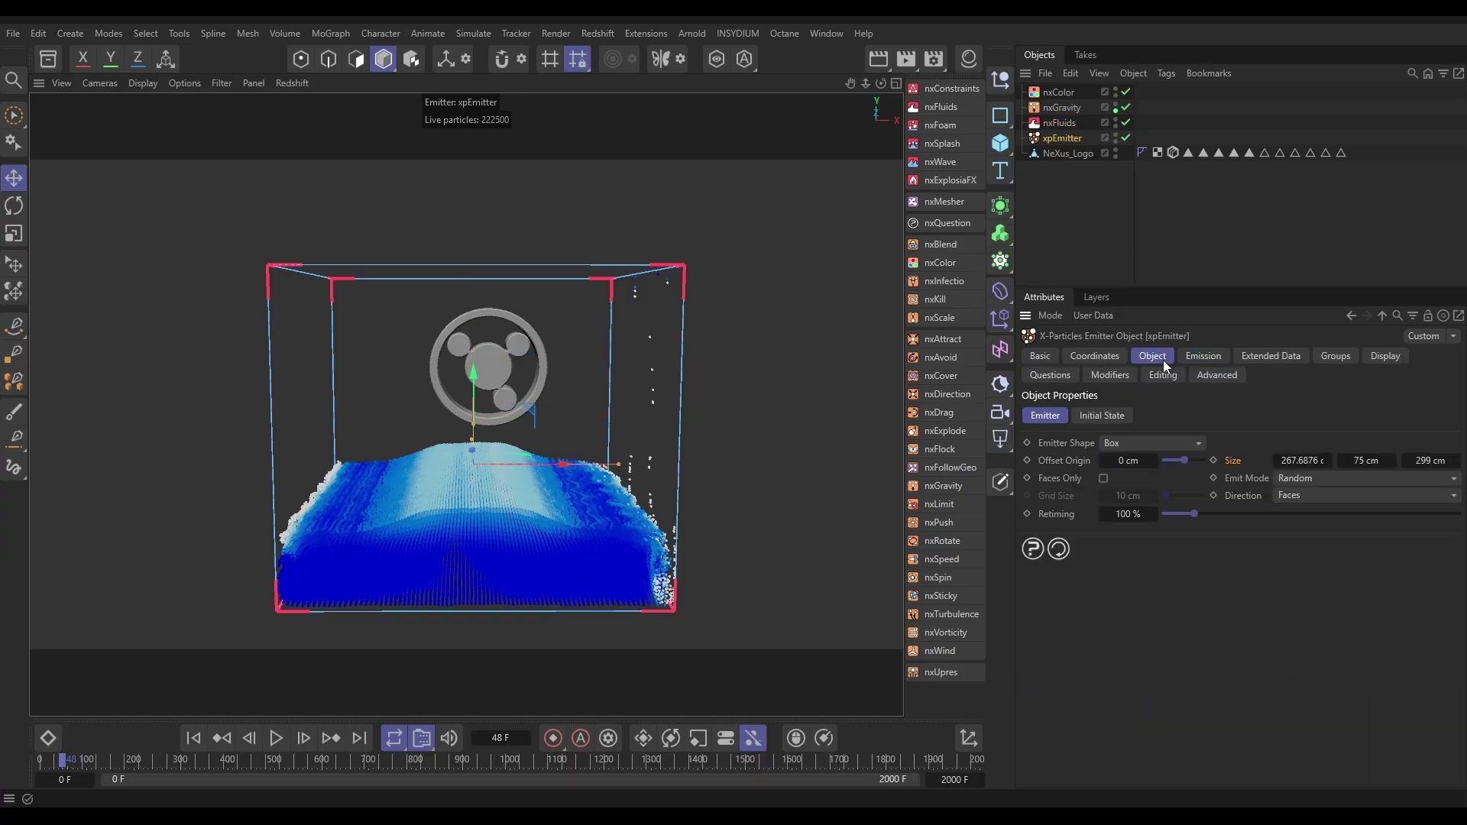
pyautogui.click(1198, 355)
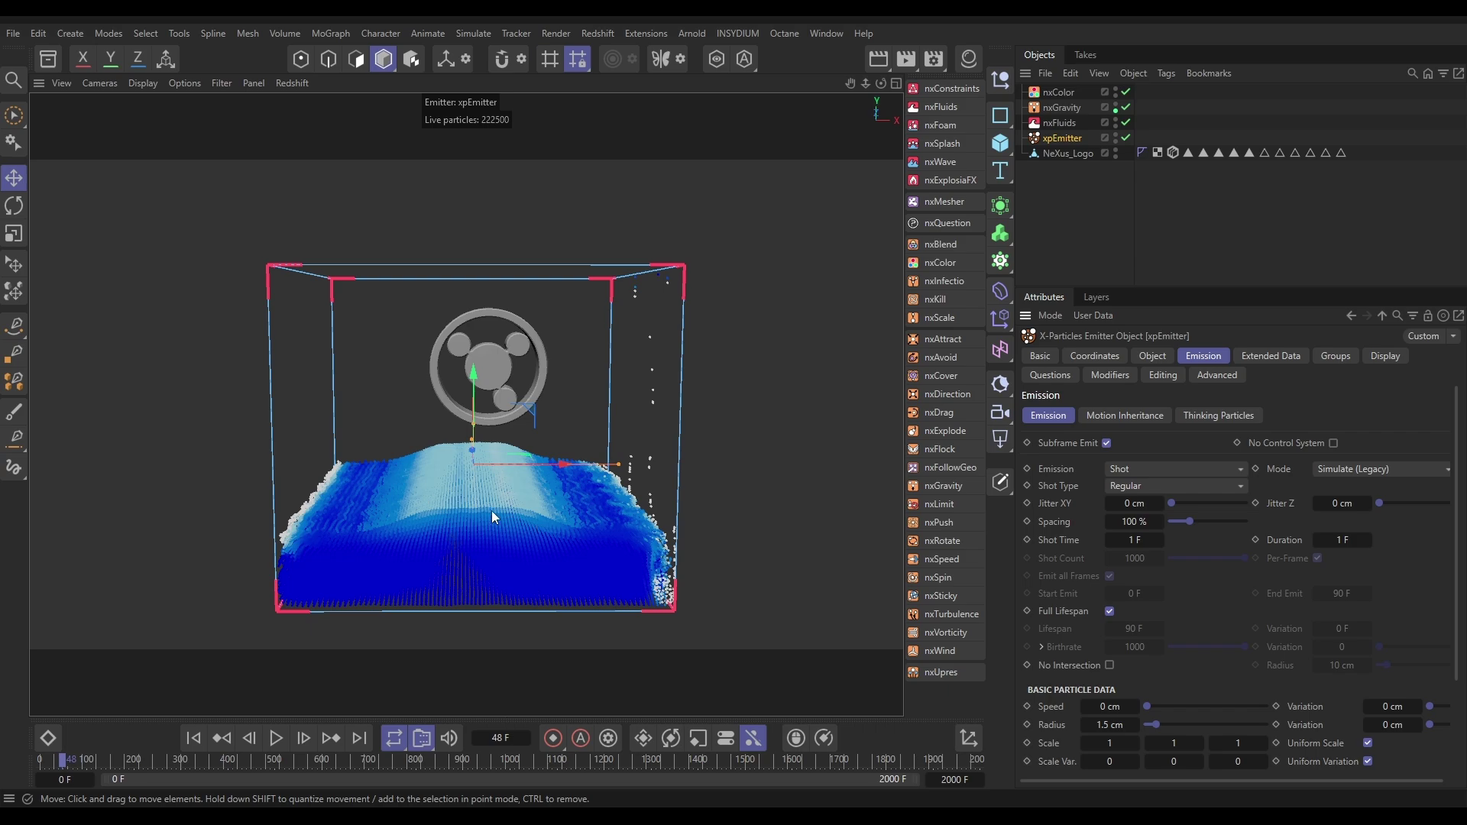
# Orbit and zoom the viewport to inspect the tank from above and the front.
pyautogui.keyDown('alt'); pyautogui.moveTo(468, 498); pyautogui.dragTo(533, 524); pyautogui.keyUp('alt')
pyautogui.scroll(6, 533, 525)
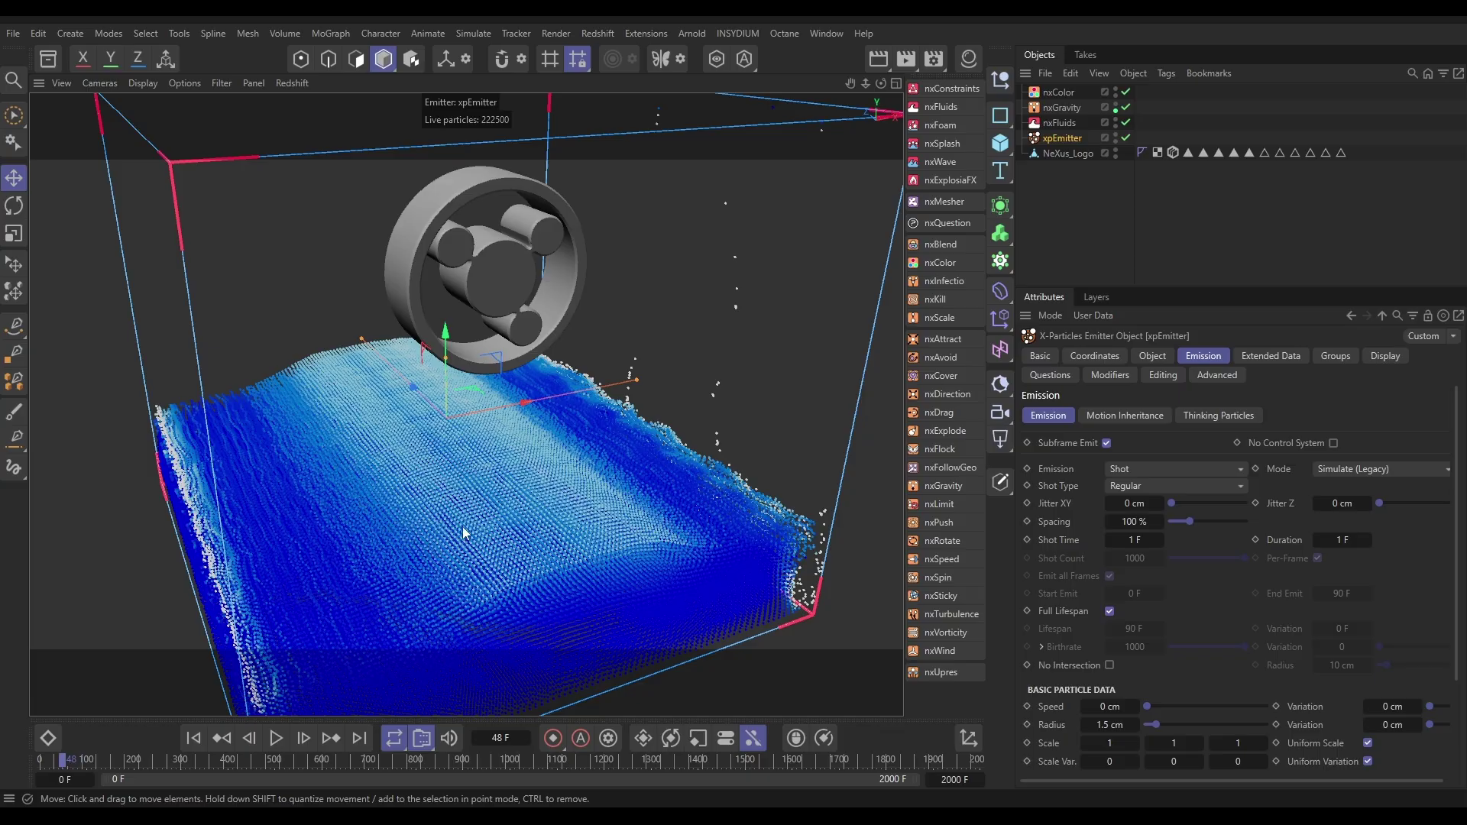
pyautogui.moveTo(462, 527)
pyautogui.keyDown('alt'); pyautogui.mouseDown()
pyautogui.moveTo(476, 561)
pyautogui.moveTo(388, 483)
pyautogui.moveTo(426, 495)
pyautogui.moveTo(465, 543)
pyautogui.mouseUp(); pyautogui.keyUp('alt')
pyautogui.keyDown('alt'); pyautogui.moveTo(407, 452); pyautogui.dragTo(412, 481); pyautogui.keyUp('alt')
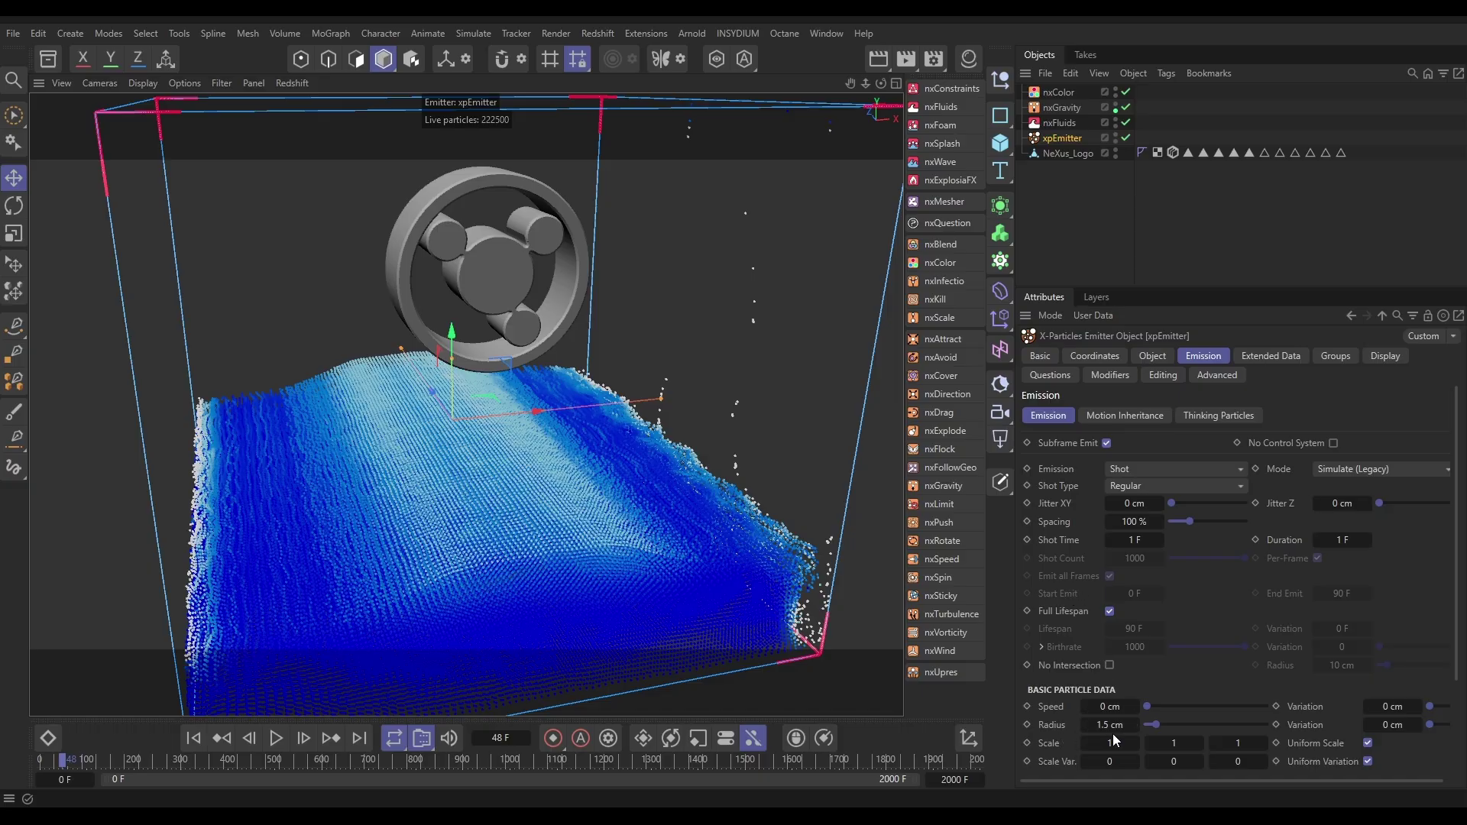
# Set the emitter's Jitter XY and Jitter Z to 1.5 cm.
pyautogui.click(1134, 503)
pyautogui.write('1.5')
pyautogui.press('Tab')
pyautogui.write('1.5')
pyautogui.press('Return')
# Rewind and re-run the fluid simulation, stopping at frame 73.
pyautogui.click(190, 738)
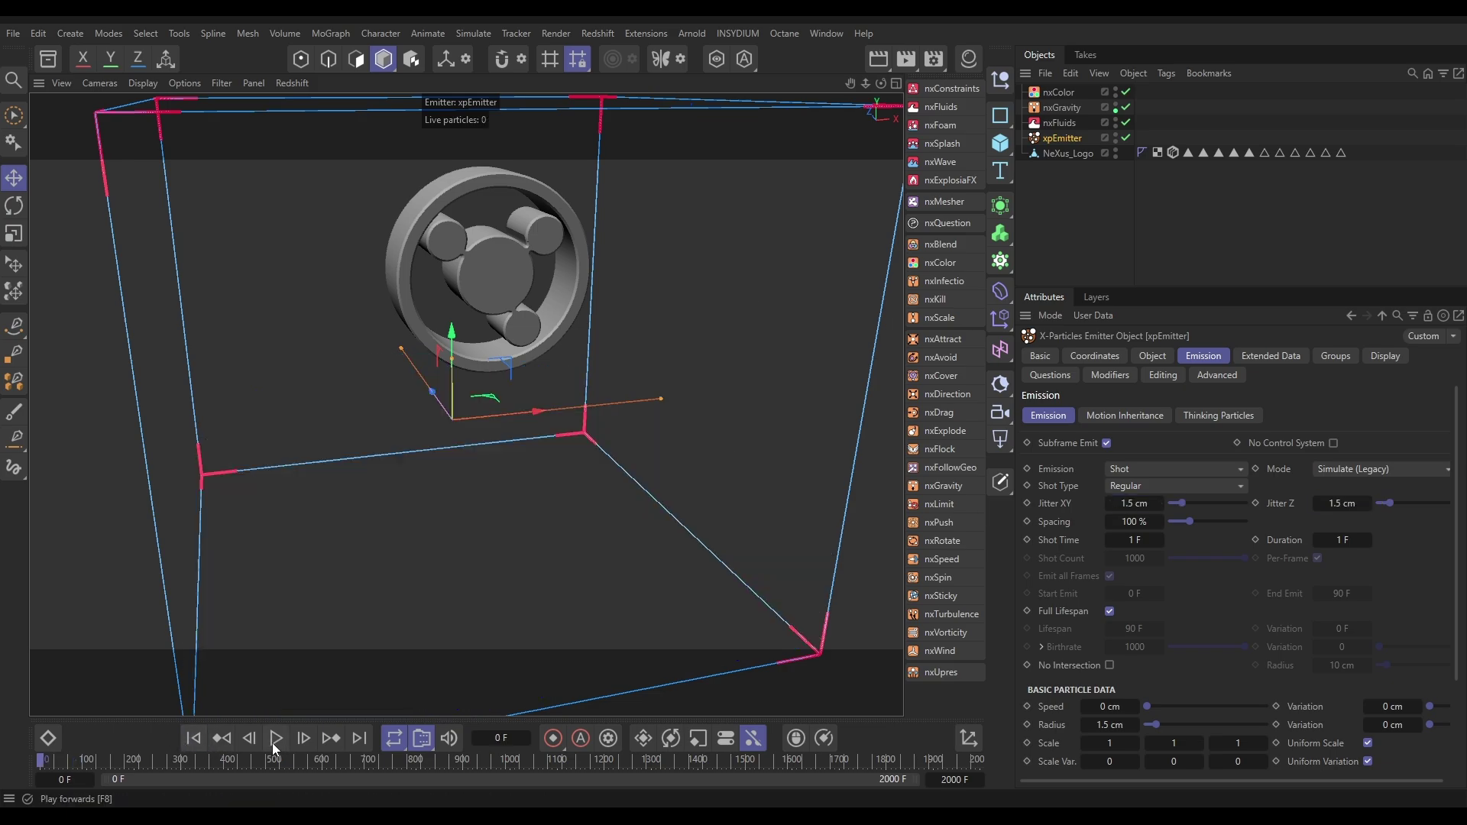
pyautogui.click(276, 738)
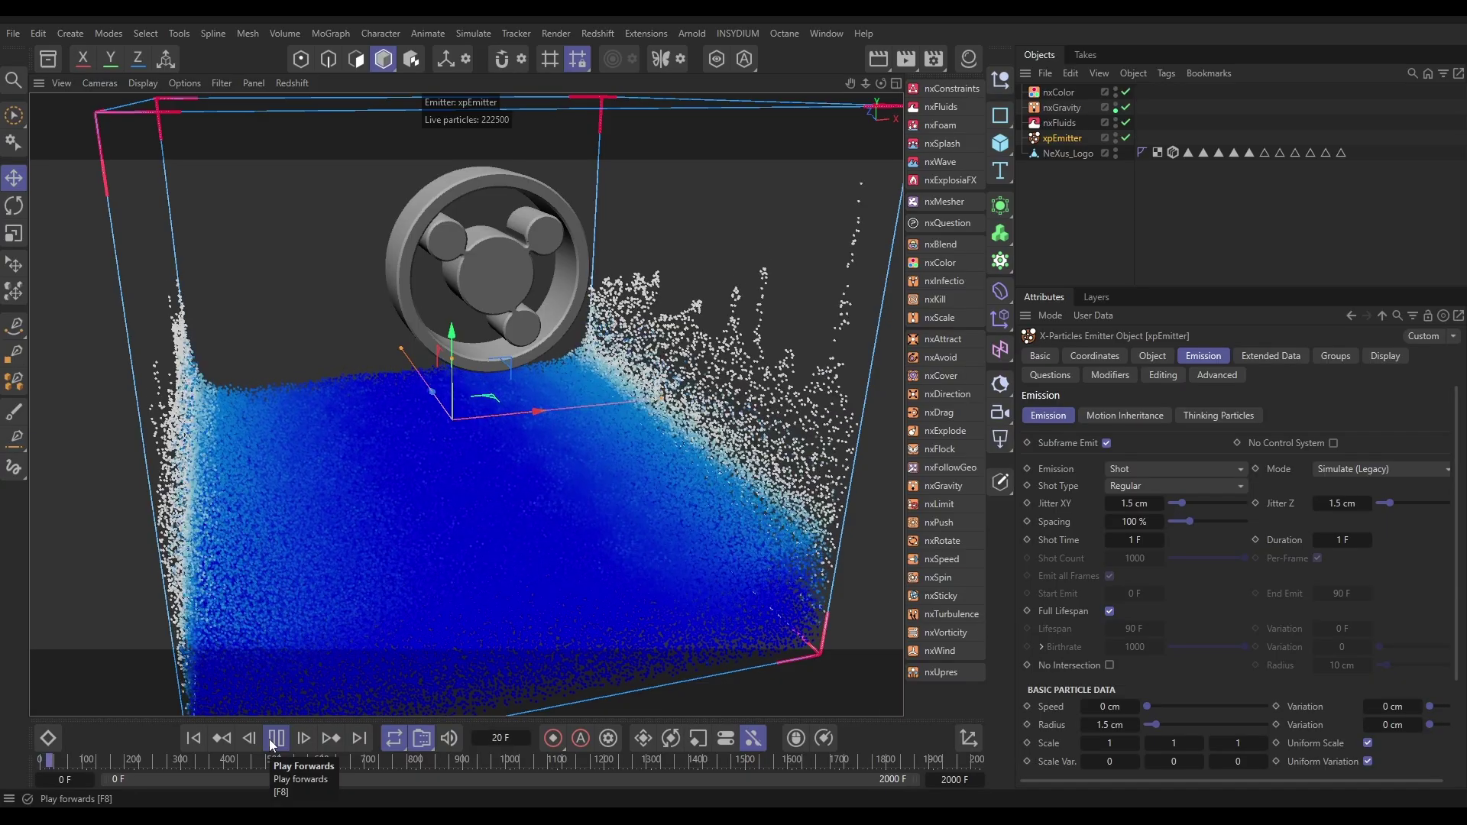
pyautogui.click(274, 740)
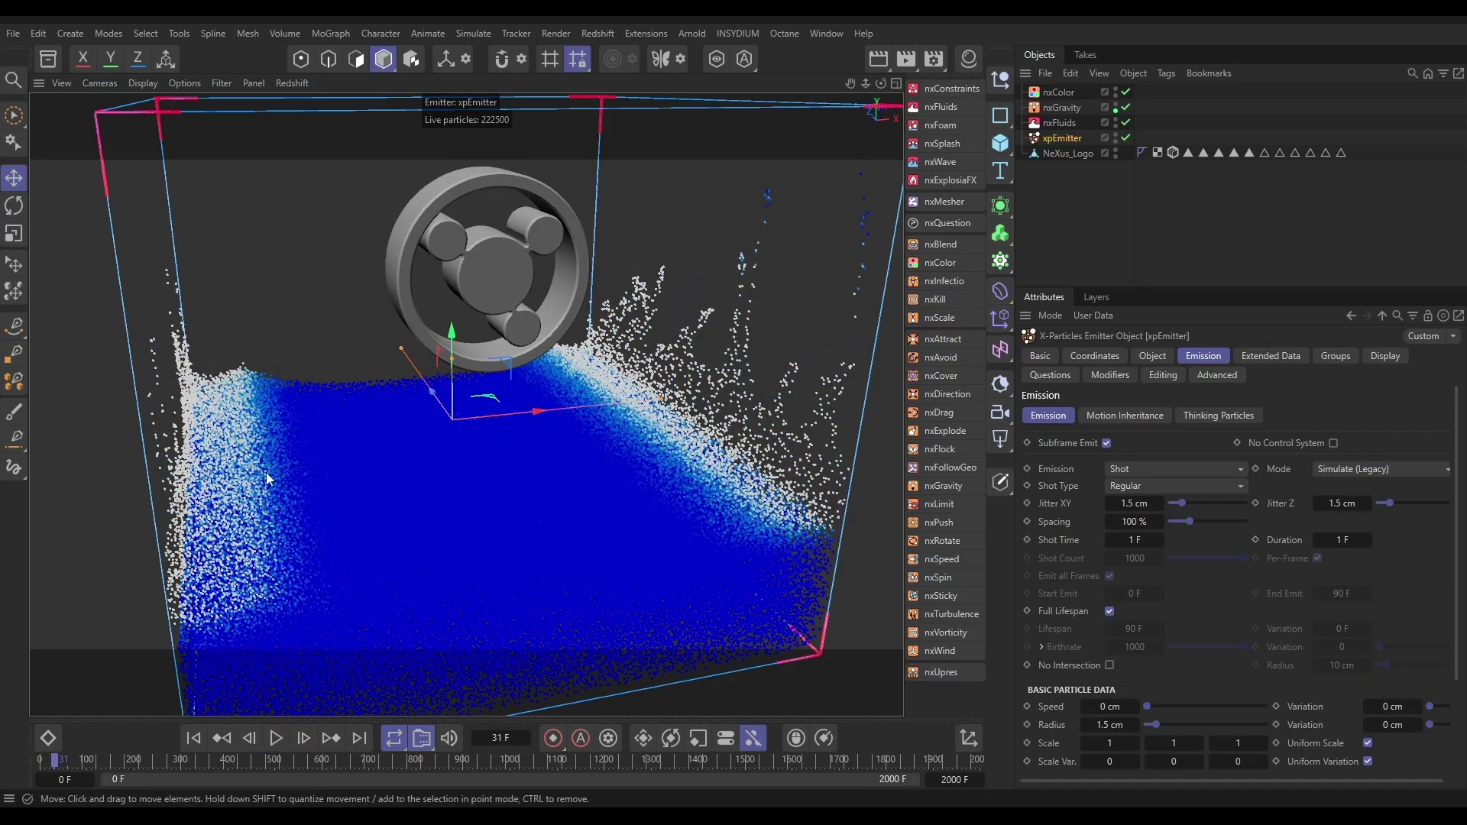
pyautogui.click(274, 741)
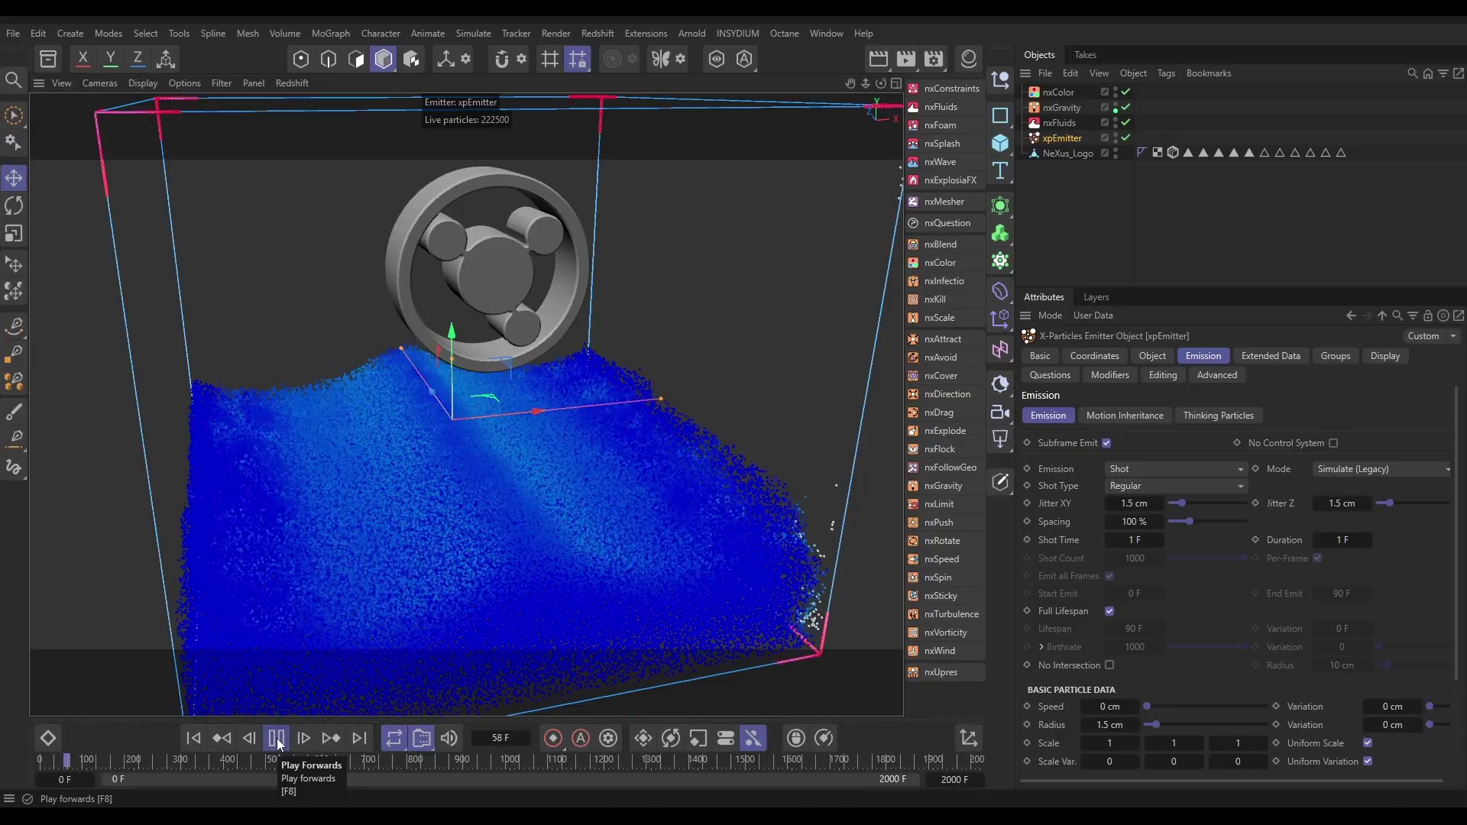
pyautogui.click(277, 740)
pyautogui.scroll(-10, 506, 538)
pyautogui.scroll(2, 511, 539)
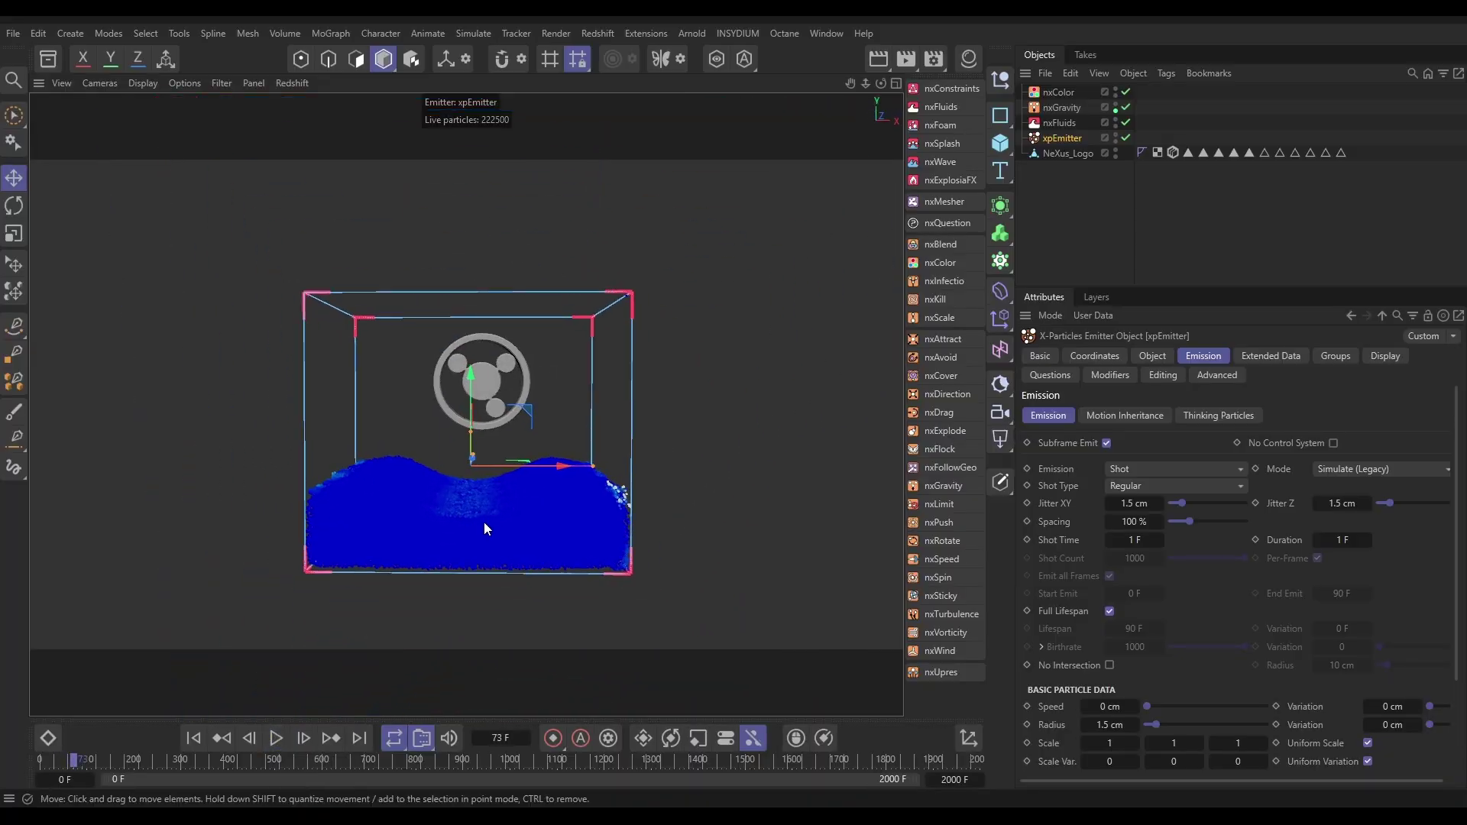
# Add an X-Particles collider tag to NeXus_Logo with bounce set to 0 %.
pyautogui.click(774, 257)
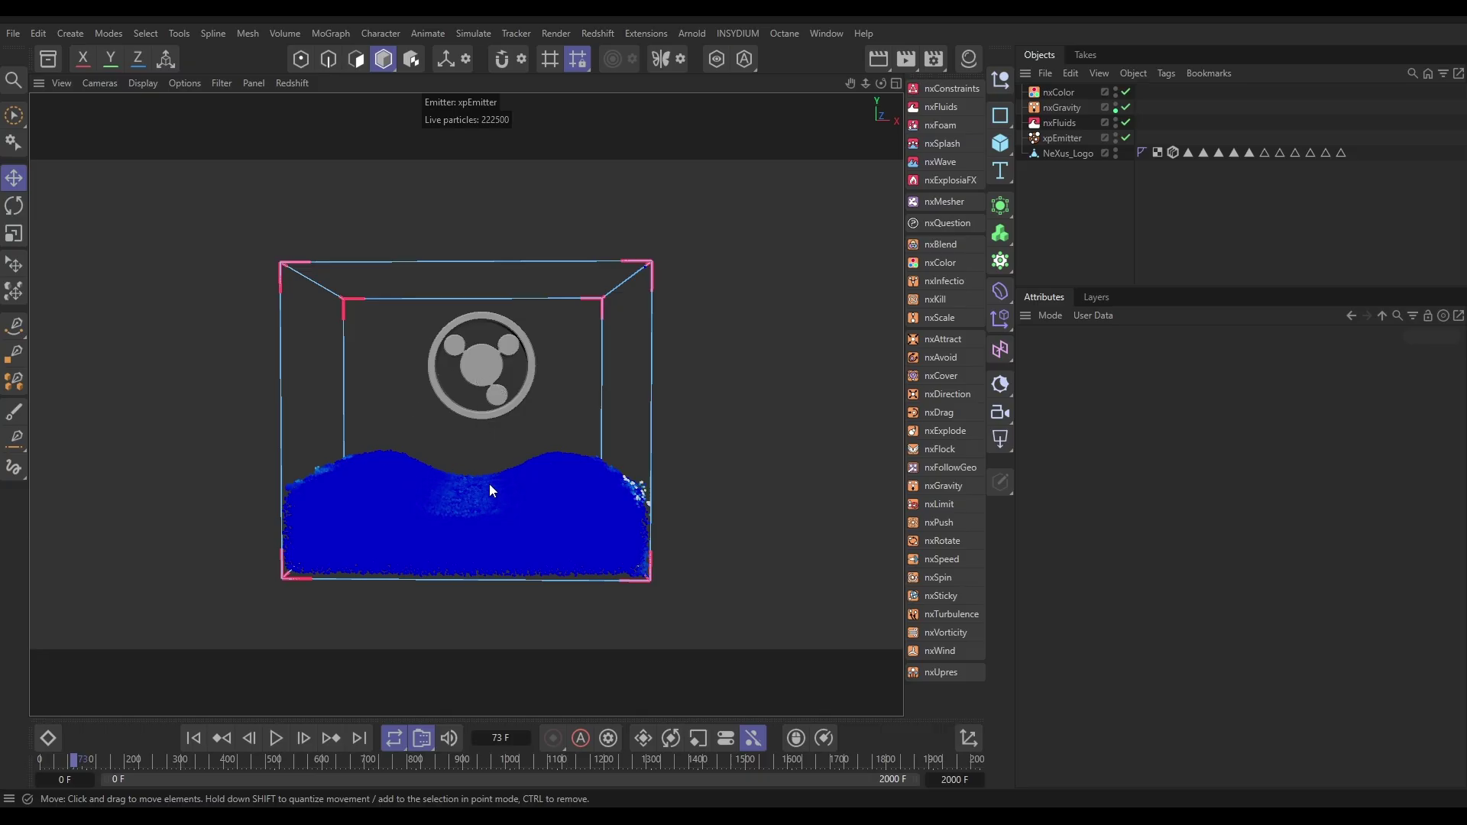
pyautogui.click(1059, 154)
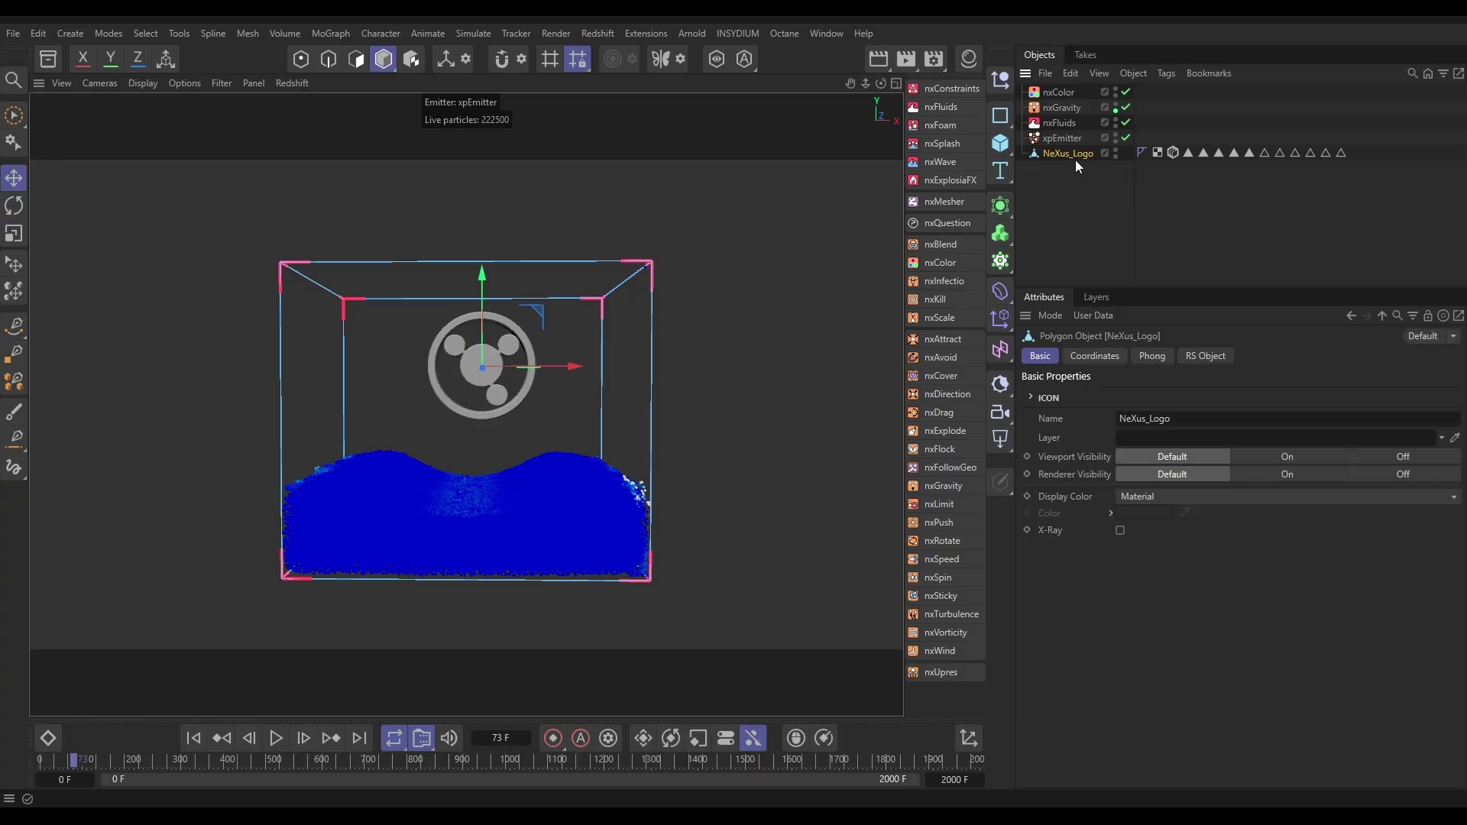
pyautogui.click(1167, 74)
pyautogui.moveTo(1205, 161)
pyautogui.moveTo(1116, 181)
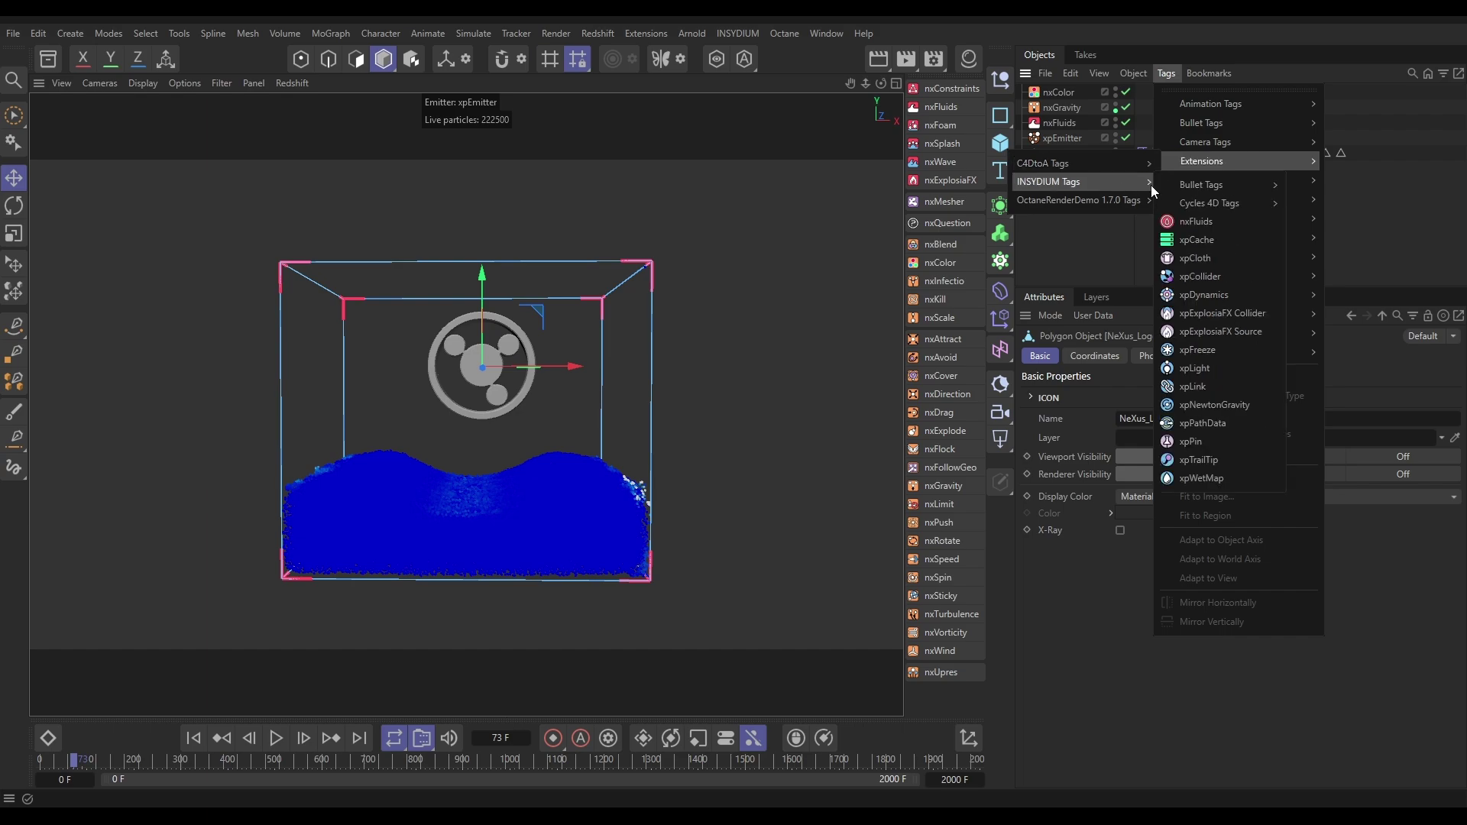
pyautogui.click(1196, 276)
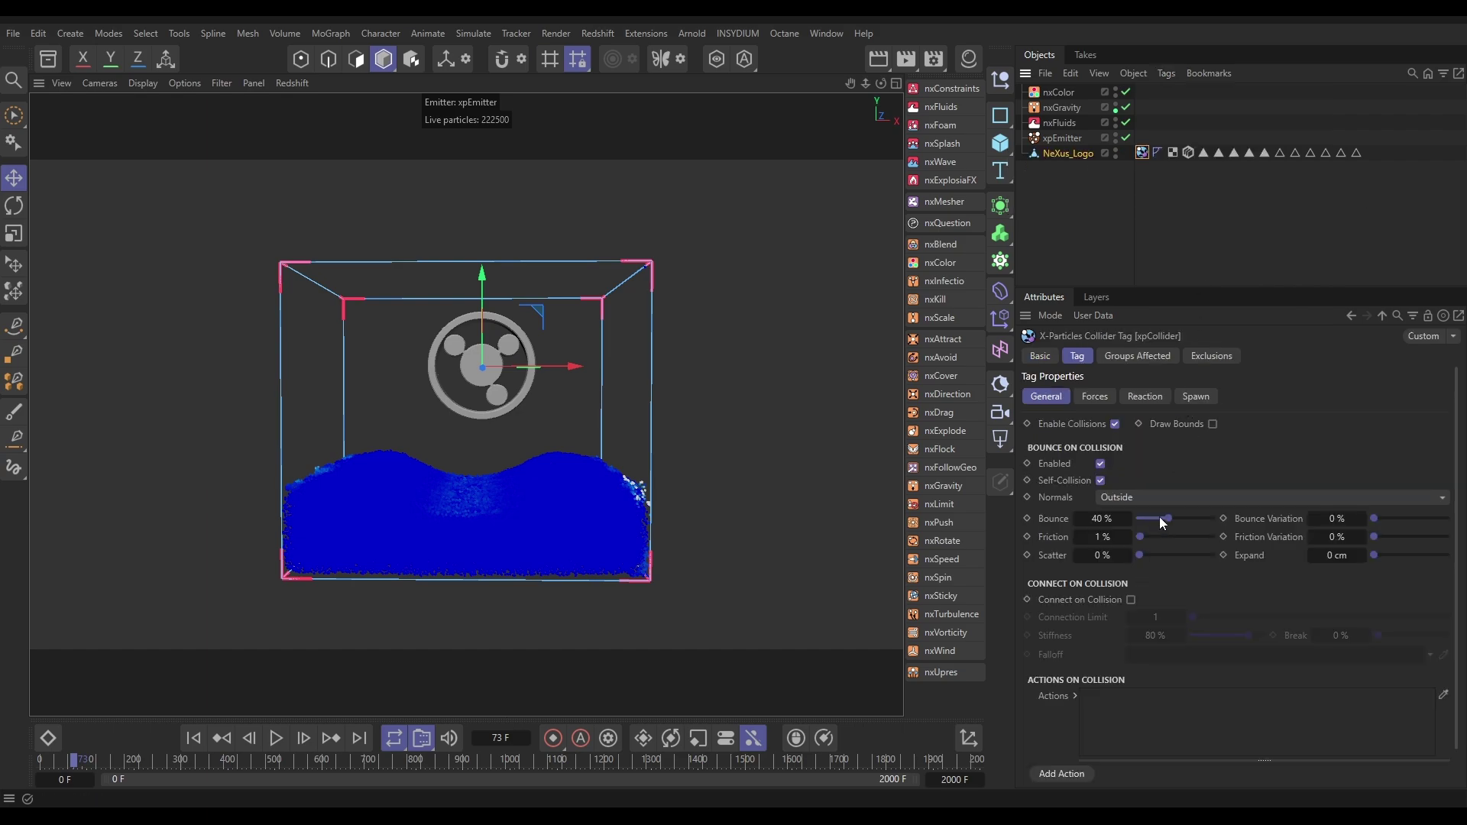
pyautogui.moveTo(1158, 517); pyautogui.dragTo(1138, 531)
# Raise nxFluids' advection substeps to 2 minimum and 4 maximum.
pyautogui.click(1056, 122)
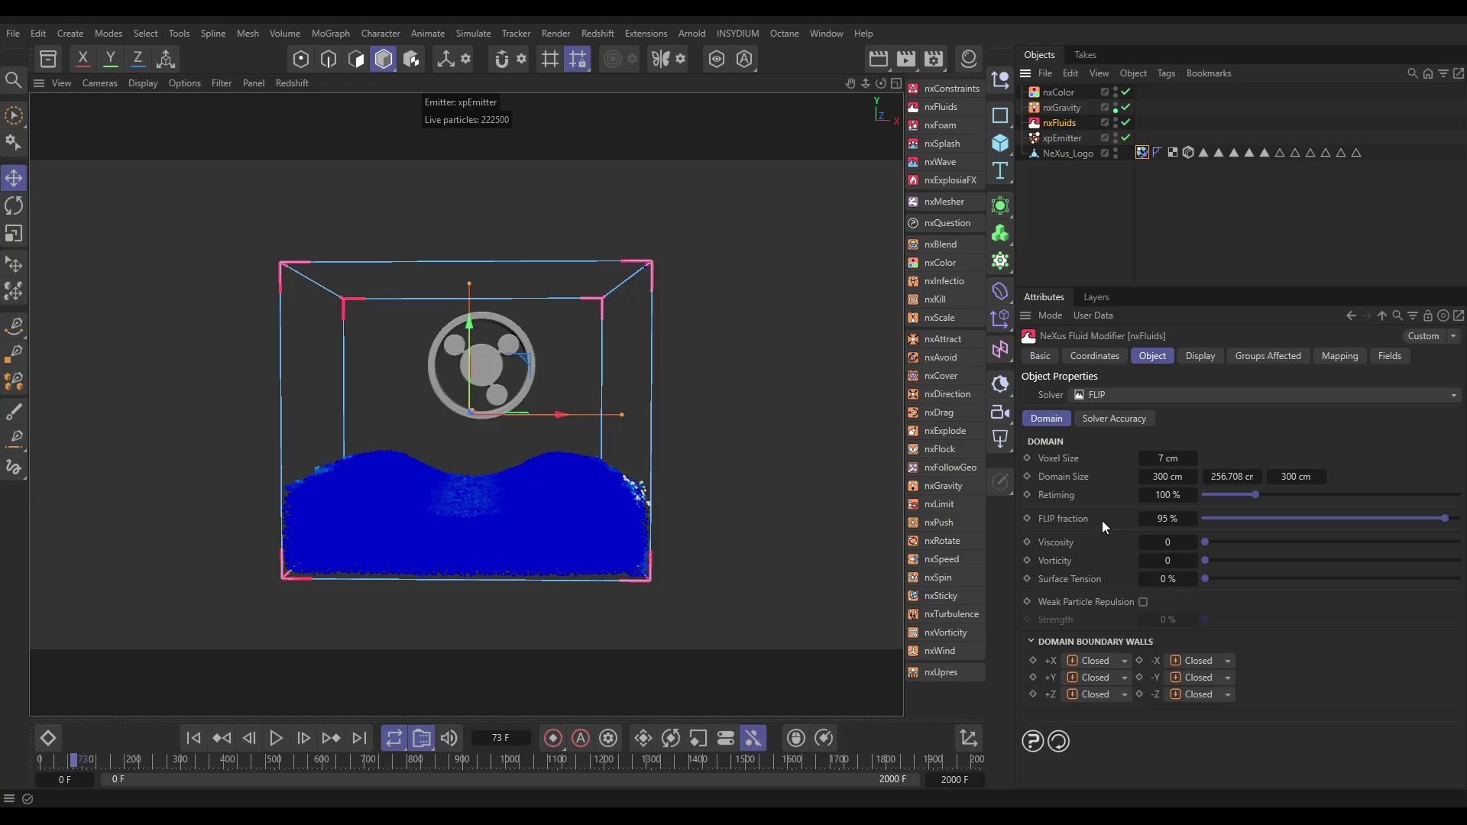
pyautogui.click(1100, 419)
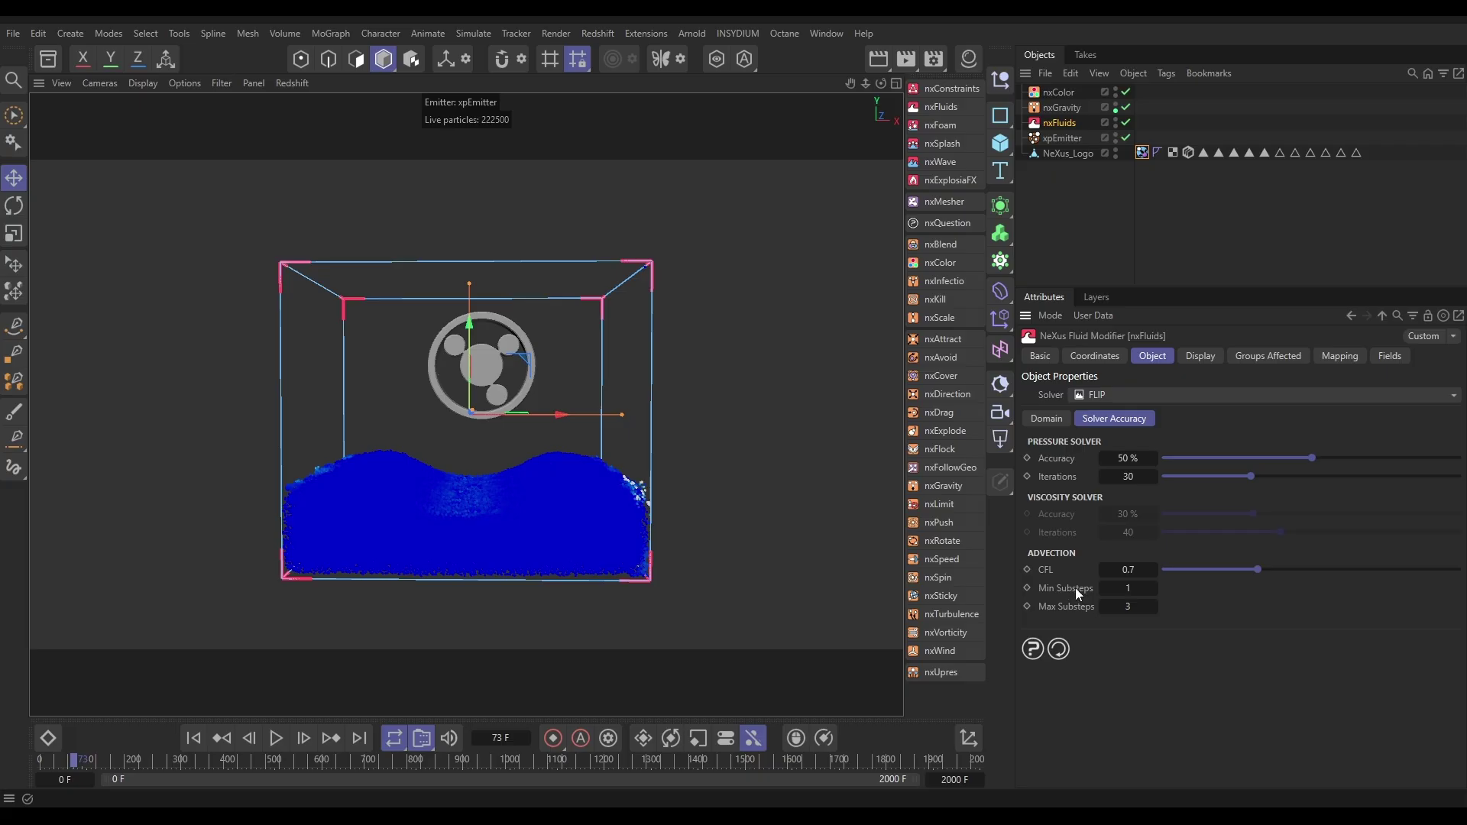
pyautogui.click(1154, 607)
pyautogui.click(1048, 421)
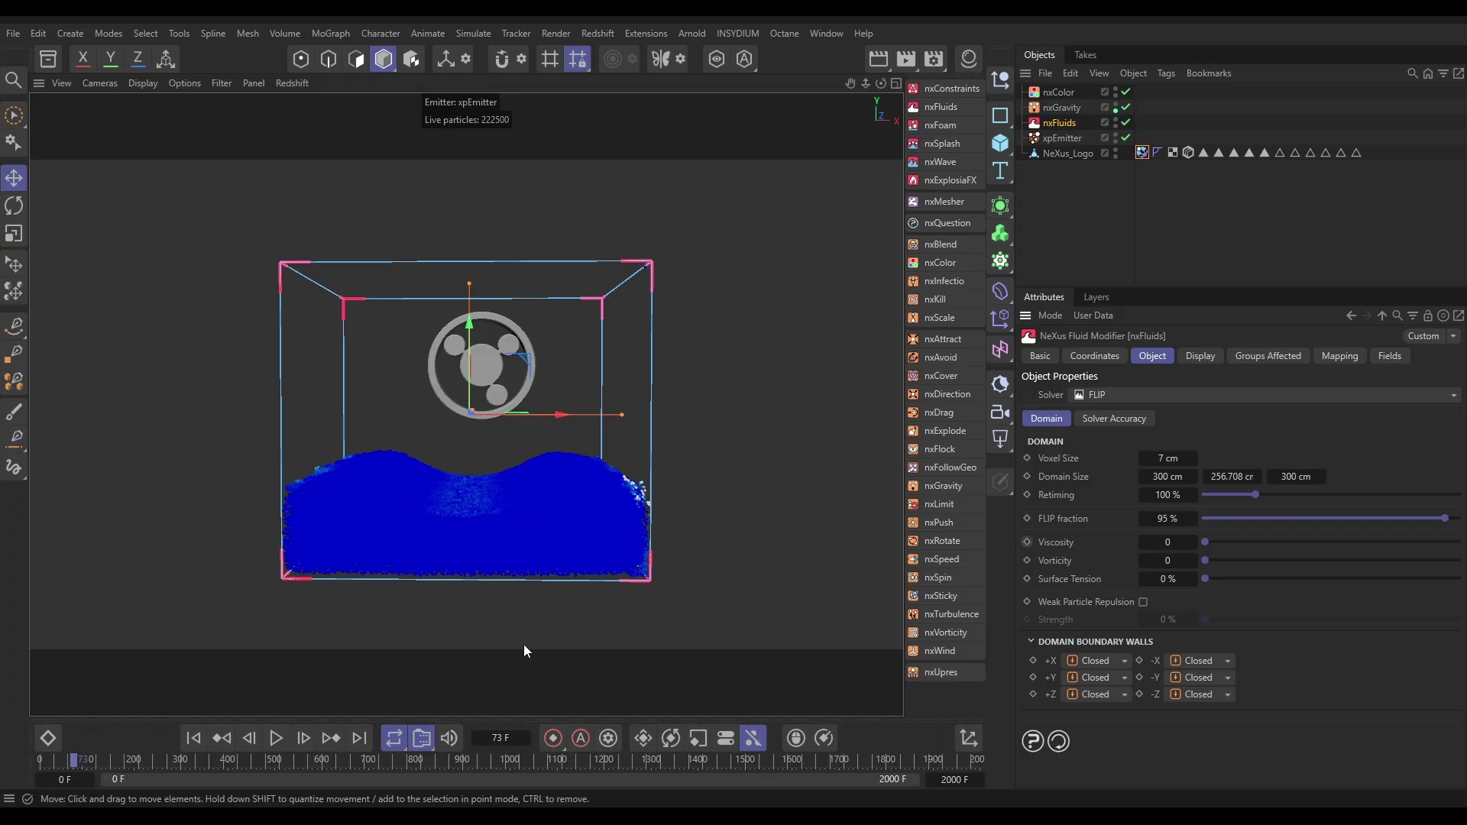
# Restart the simulation, lower NeXus_Logo toward the water on one axis, and stop at frame 253.
pyautogui.click(193, 737)
pyautogui.click(276, 738)
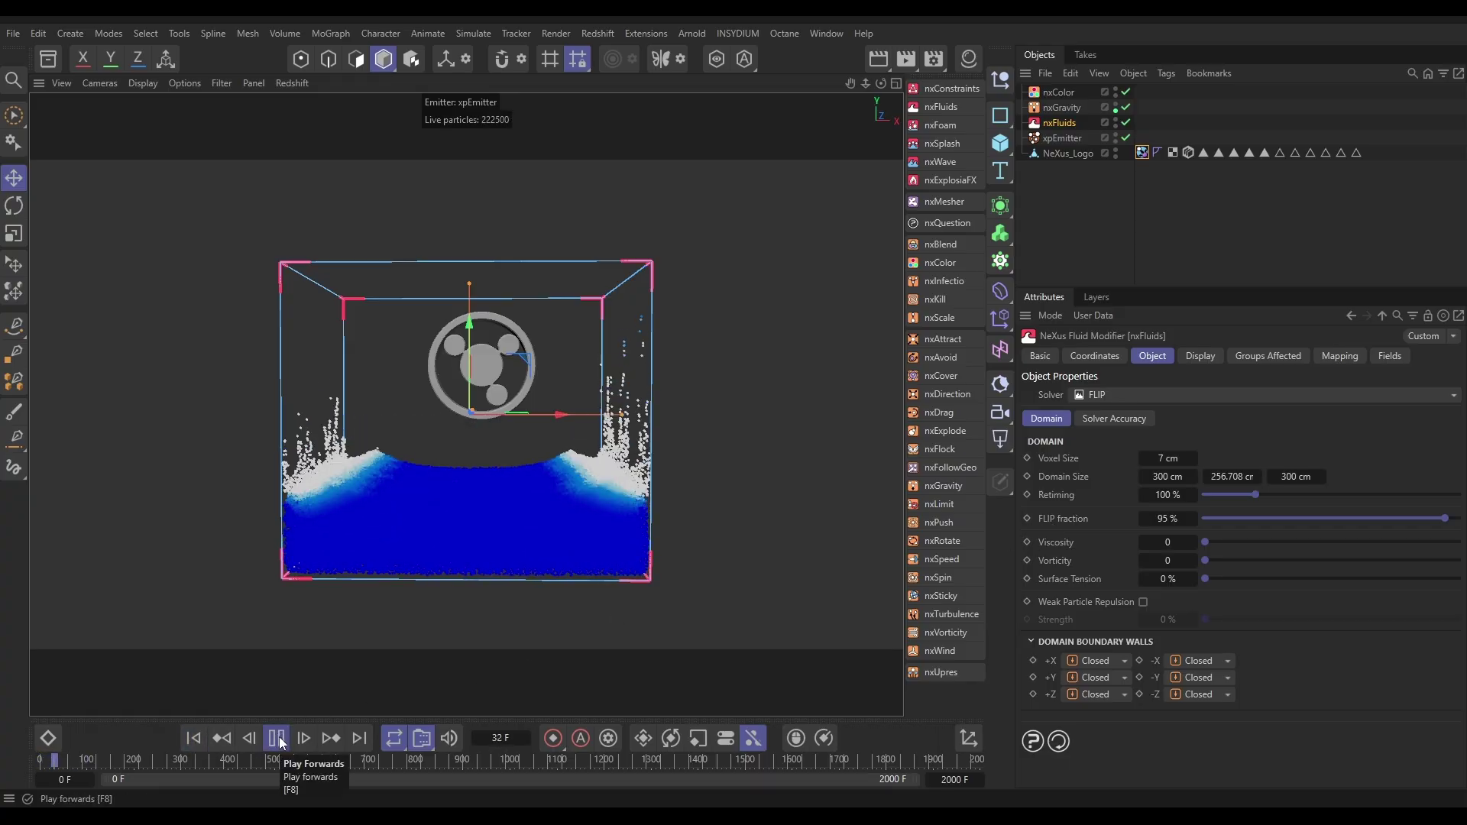
pyautogui.click(1067, 153)
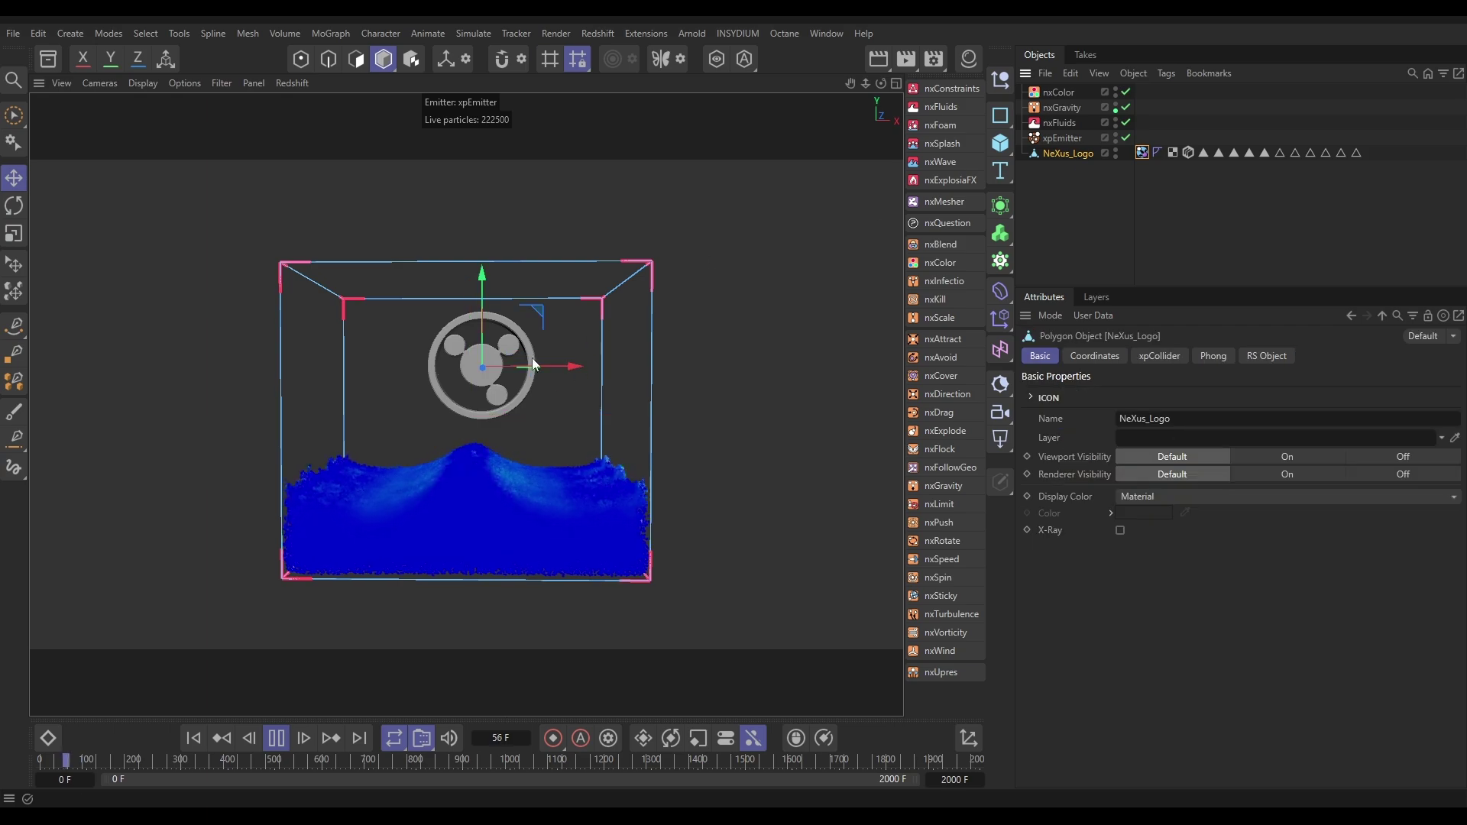
pyautogui.press('z')
pyautogui.moveTo(537, 307); pyautogui.dragTo(528, 348)
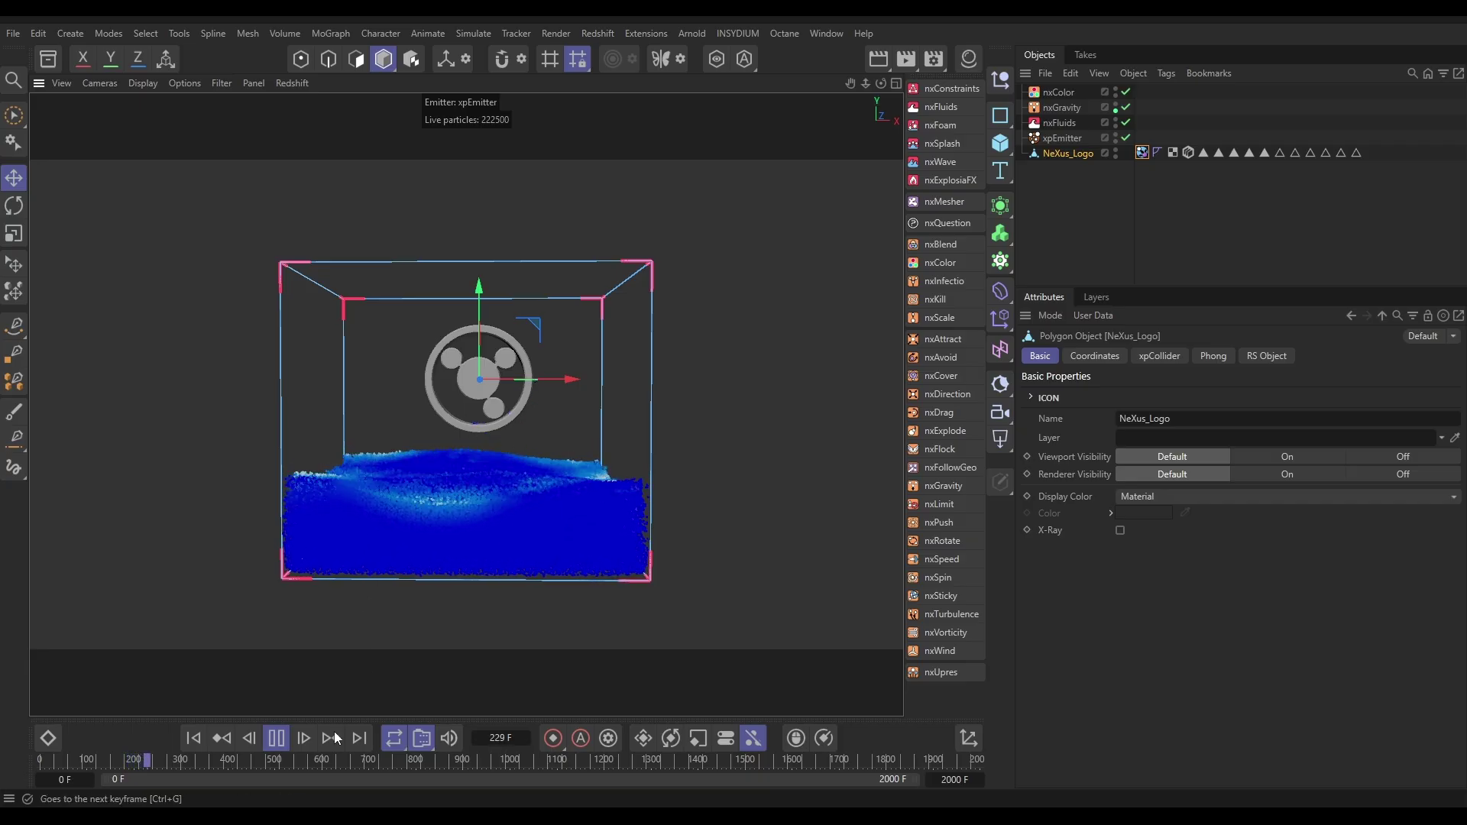
pyautogui.click(276, 739)
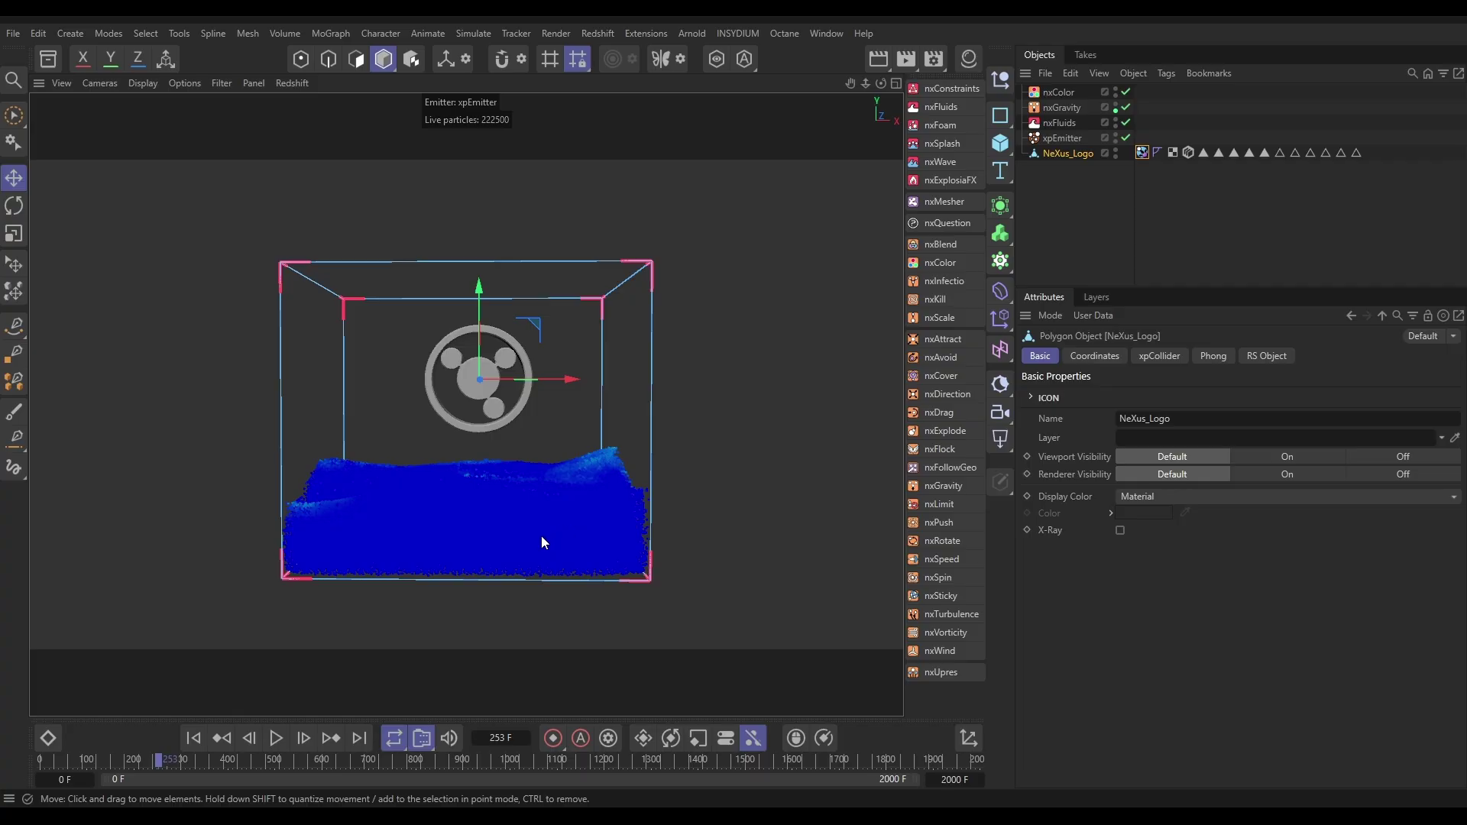
# Add an nxSticky modifier and assign NeXus_Logo as its sticky object.
pyautogui.click(941, 596)
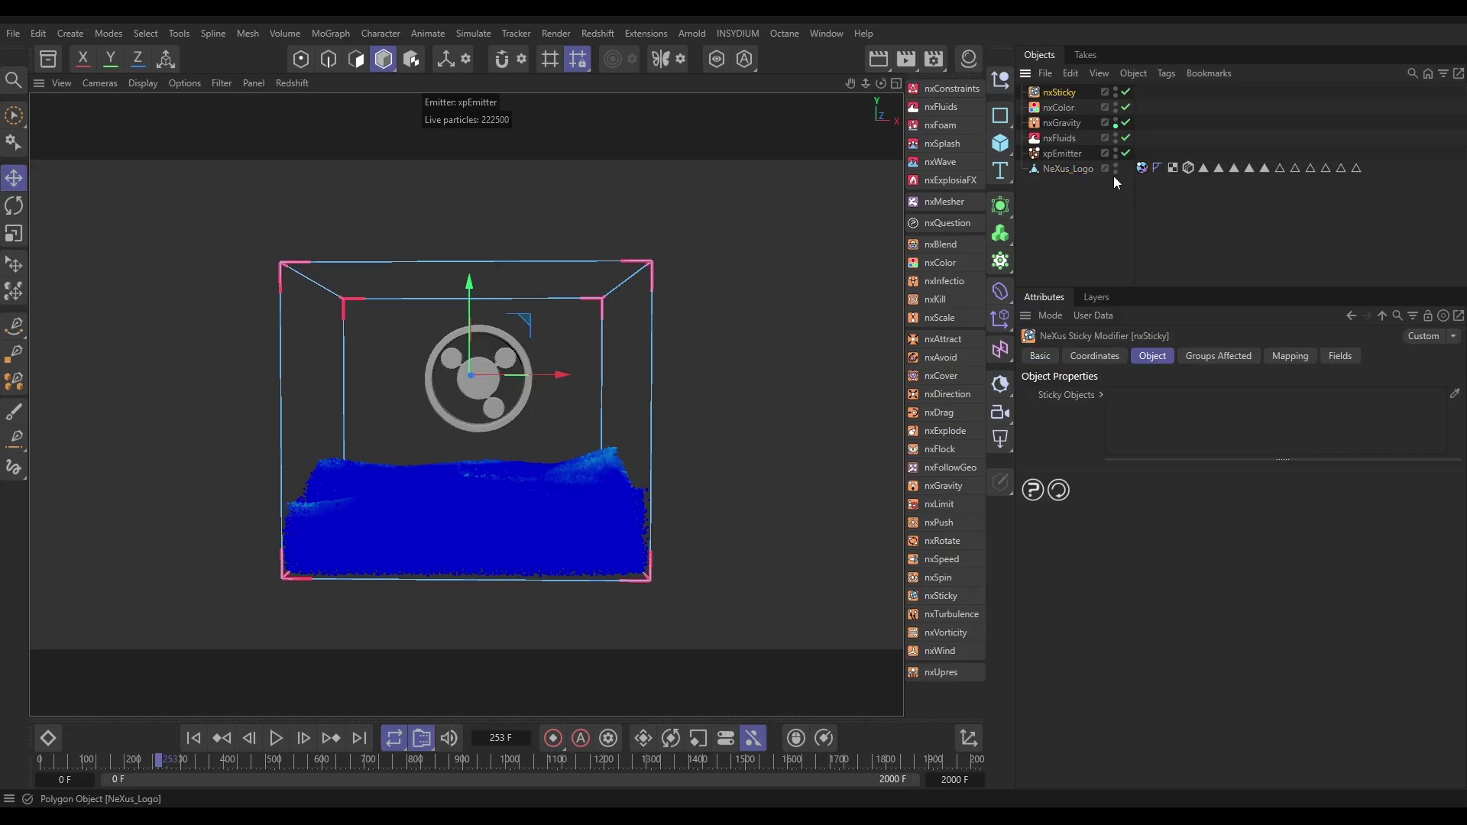
pyautogui.moveTo(1066, 171); pyautogui.dragTo(1152, 397)
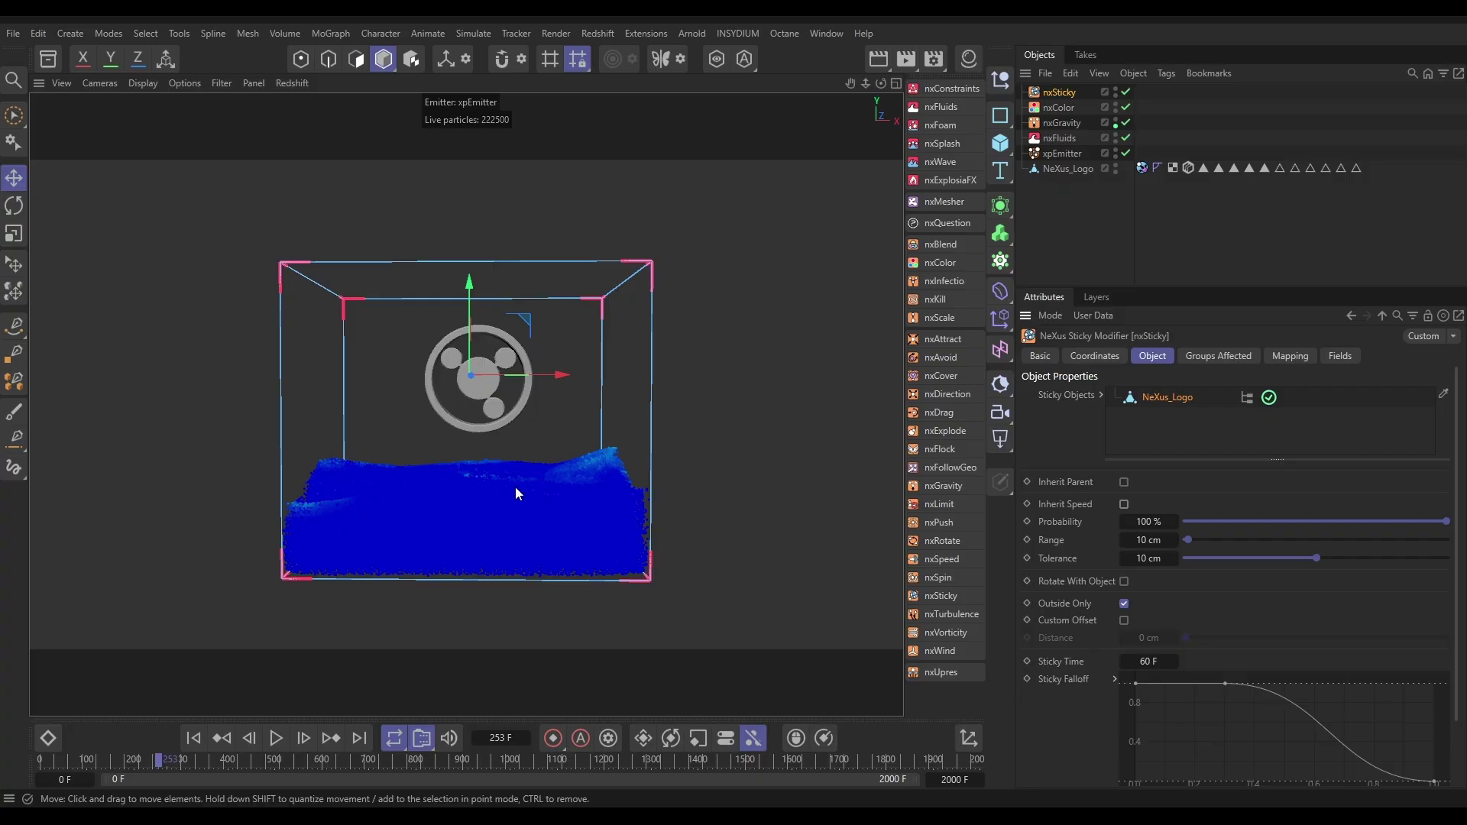
# Replay from the start, dip NeXus_Logo into the water, pause at frame 173, and select nxSticky.
pyautogui.click(194, 738)
pyautogui.click(276, 739)
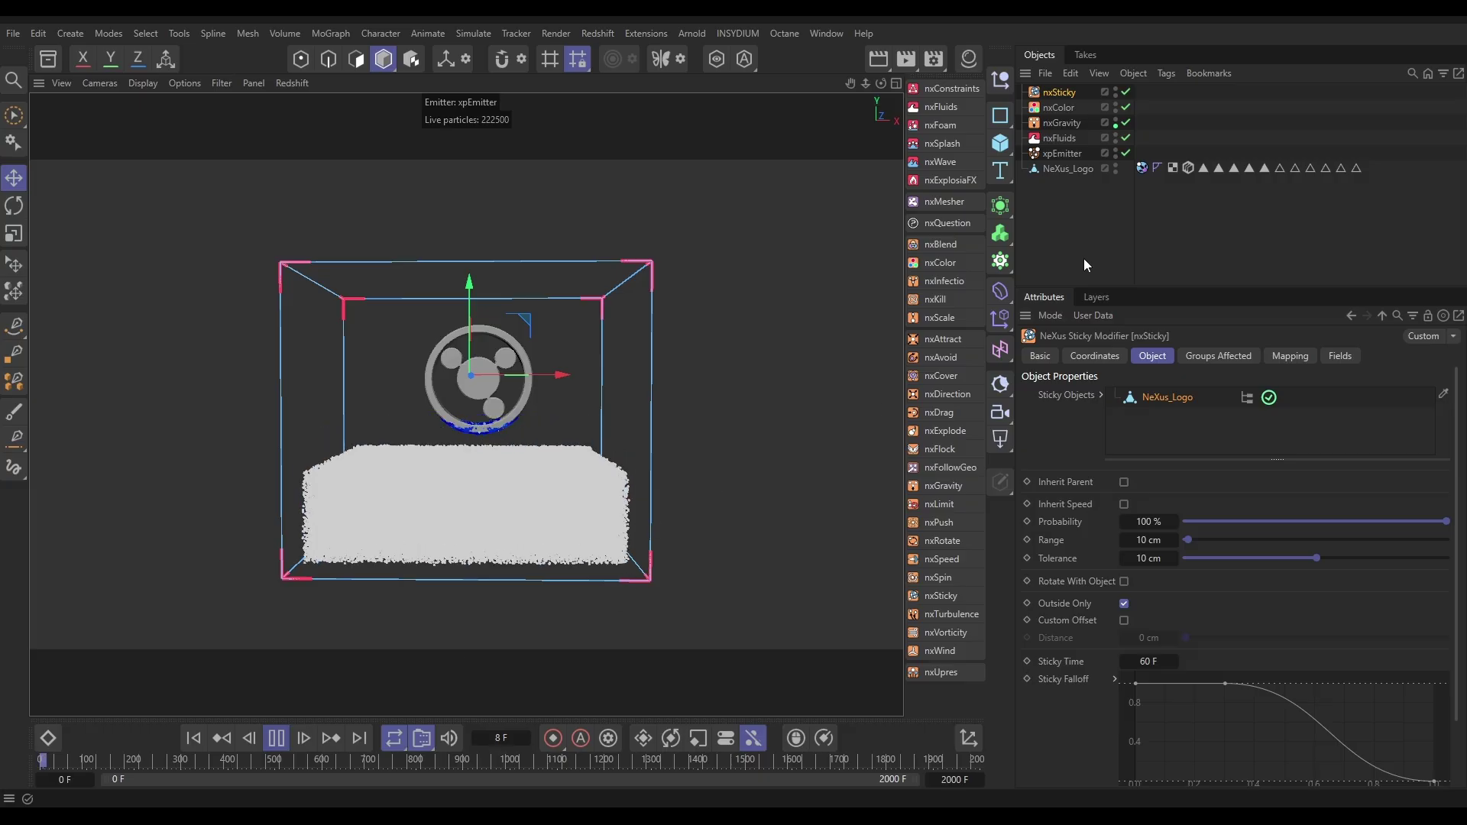
pyautogui.click(1067, 168)
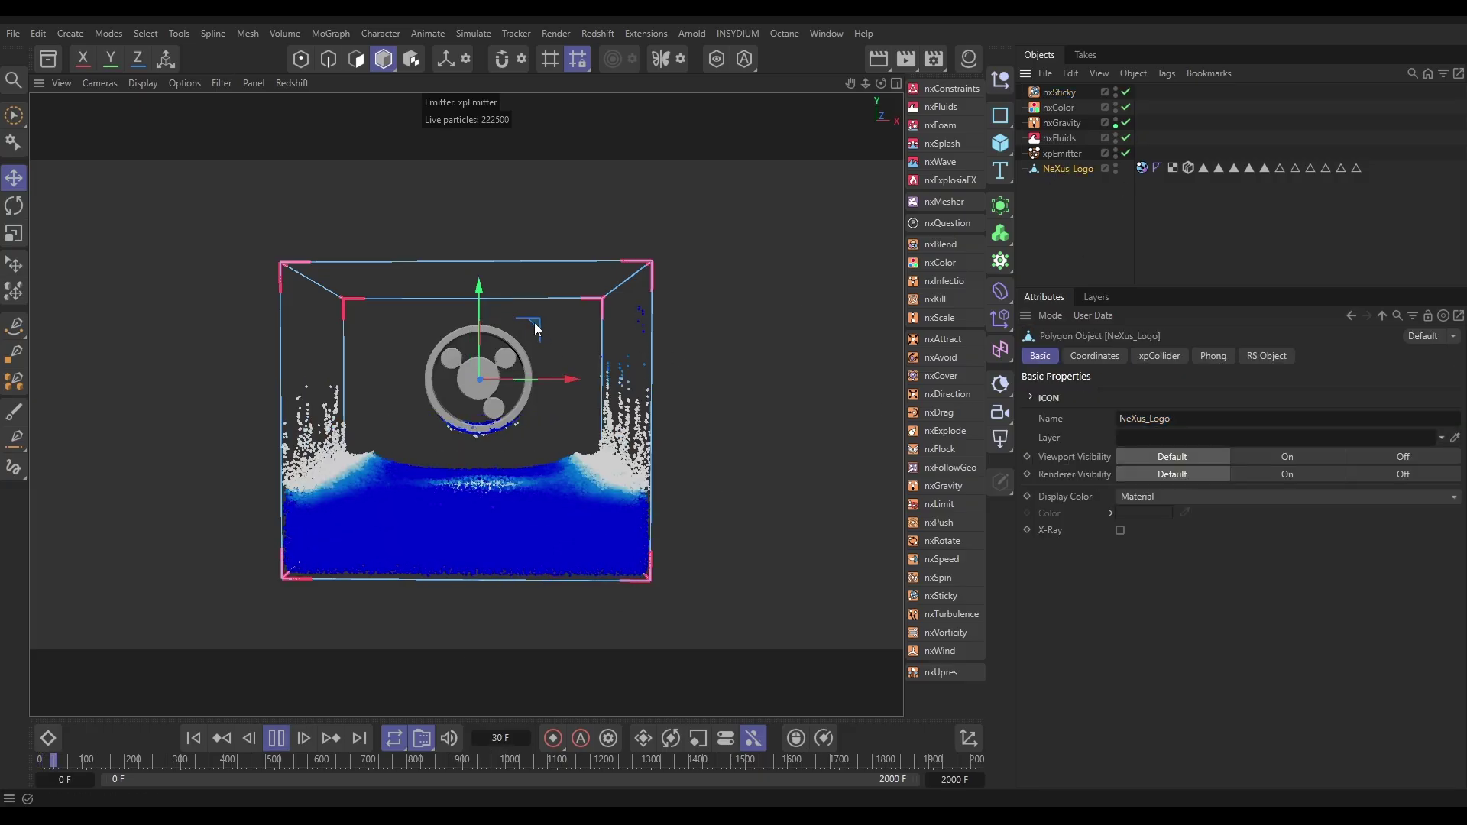
pyautogui.moveTo(534, 322)
pyautogui.mouseDown()
pyautogui.moveTo(527, 433)
pyautogui.moveTo(524, 315)
pyautogui.mouseUp()
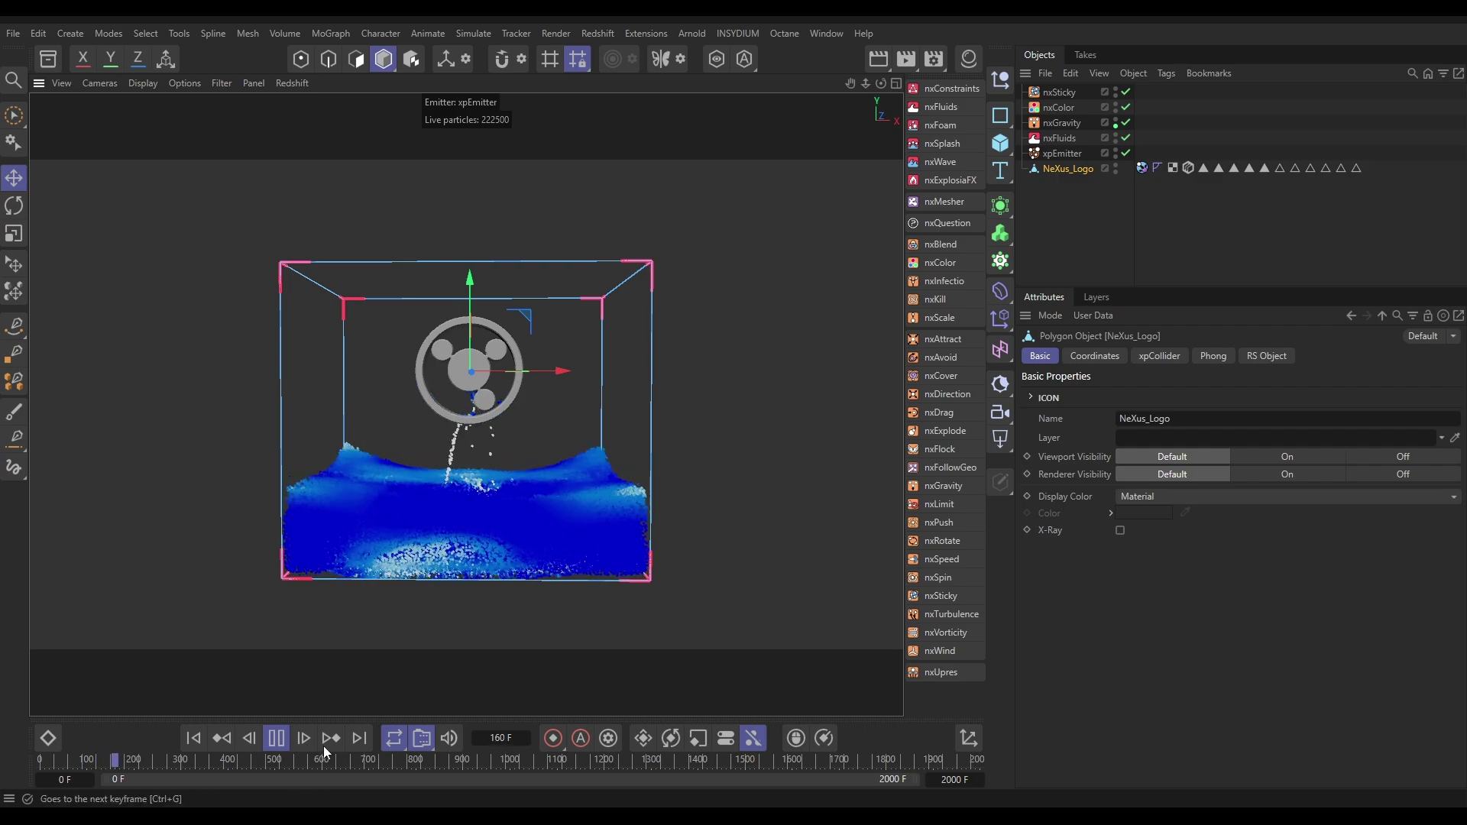
pyautogui.click(285, 738)
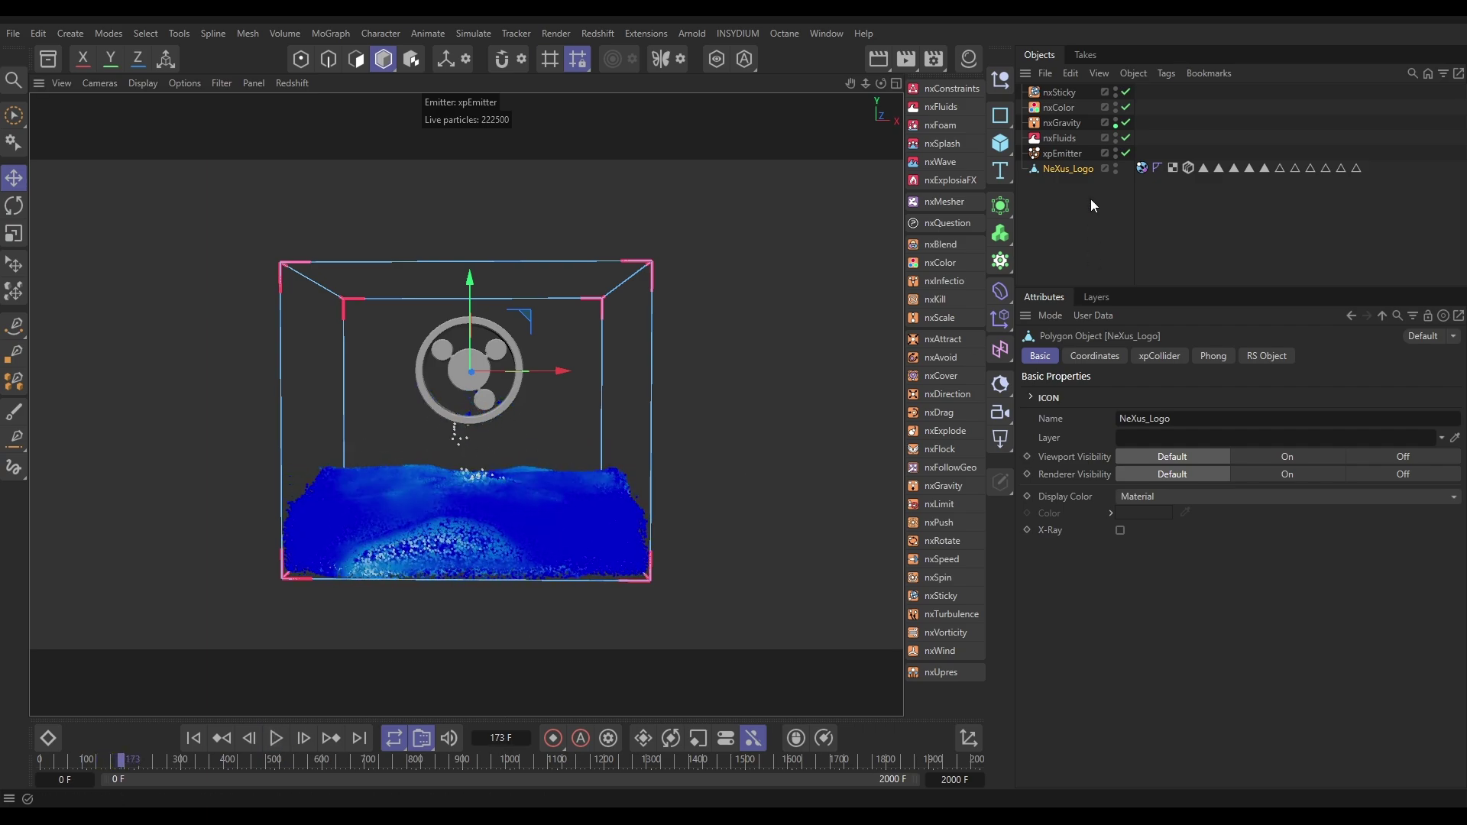
pyautogui.click(1059, 92)
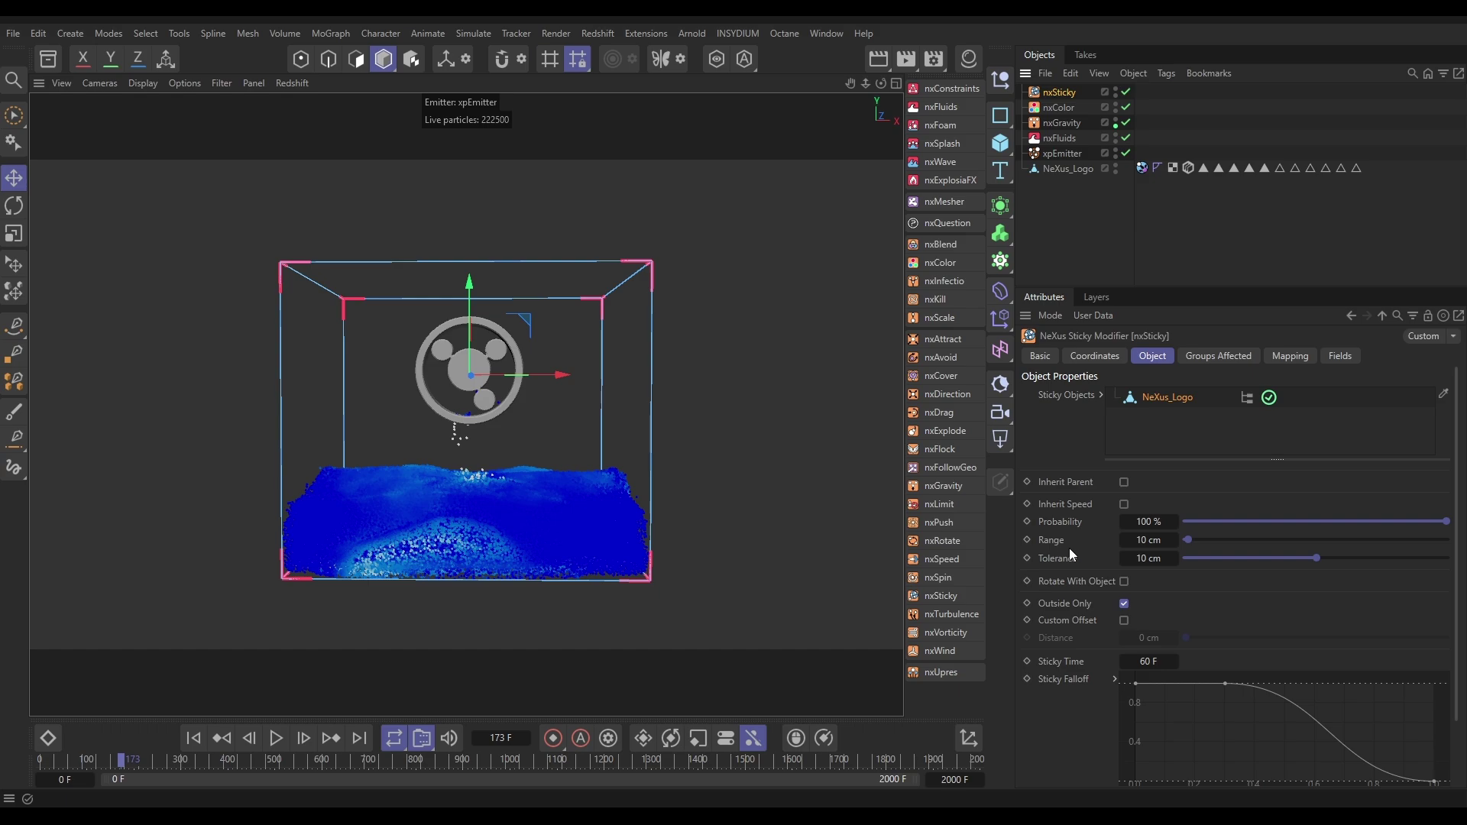
# Try a sticky Range of 300 cm, then restore it to 10 cm.
pyautogui.click(1148, 541)
pyautogui.write('300')
pyautogui.press('Return')
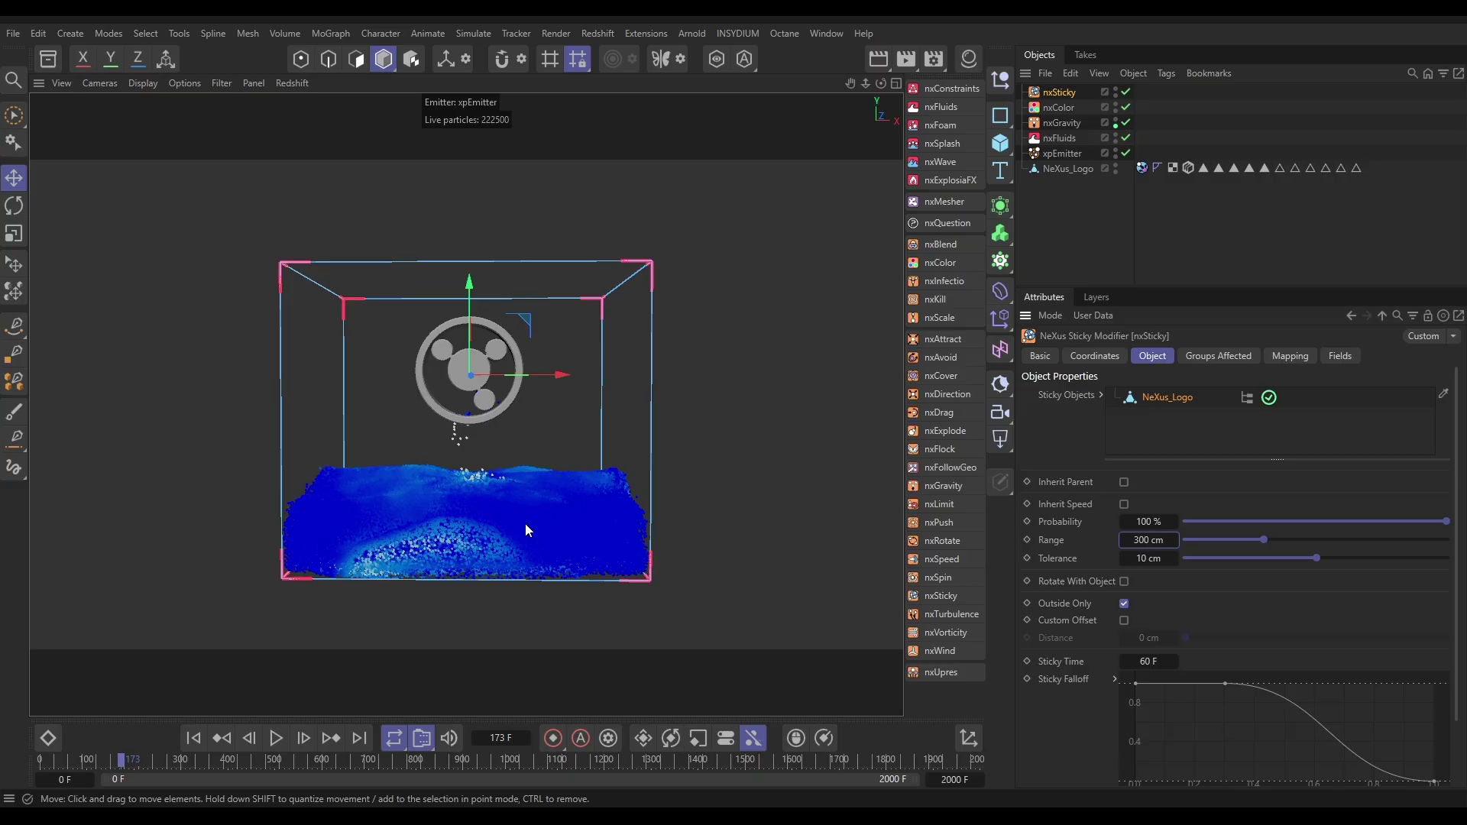
pyautogui.click(1140, 540)
pyautogui.write('10')
pyautogui.press('Return')
# Rewind, set the nxSticky Range to 150 cm, and play the simulation to frame 106.
pyautogui.click(193, 738)
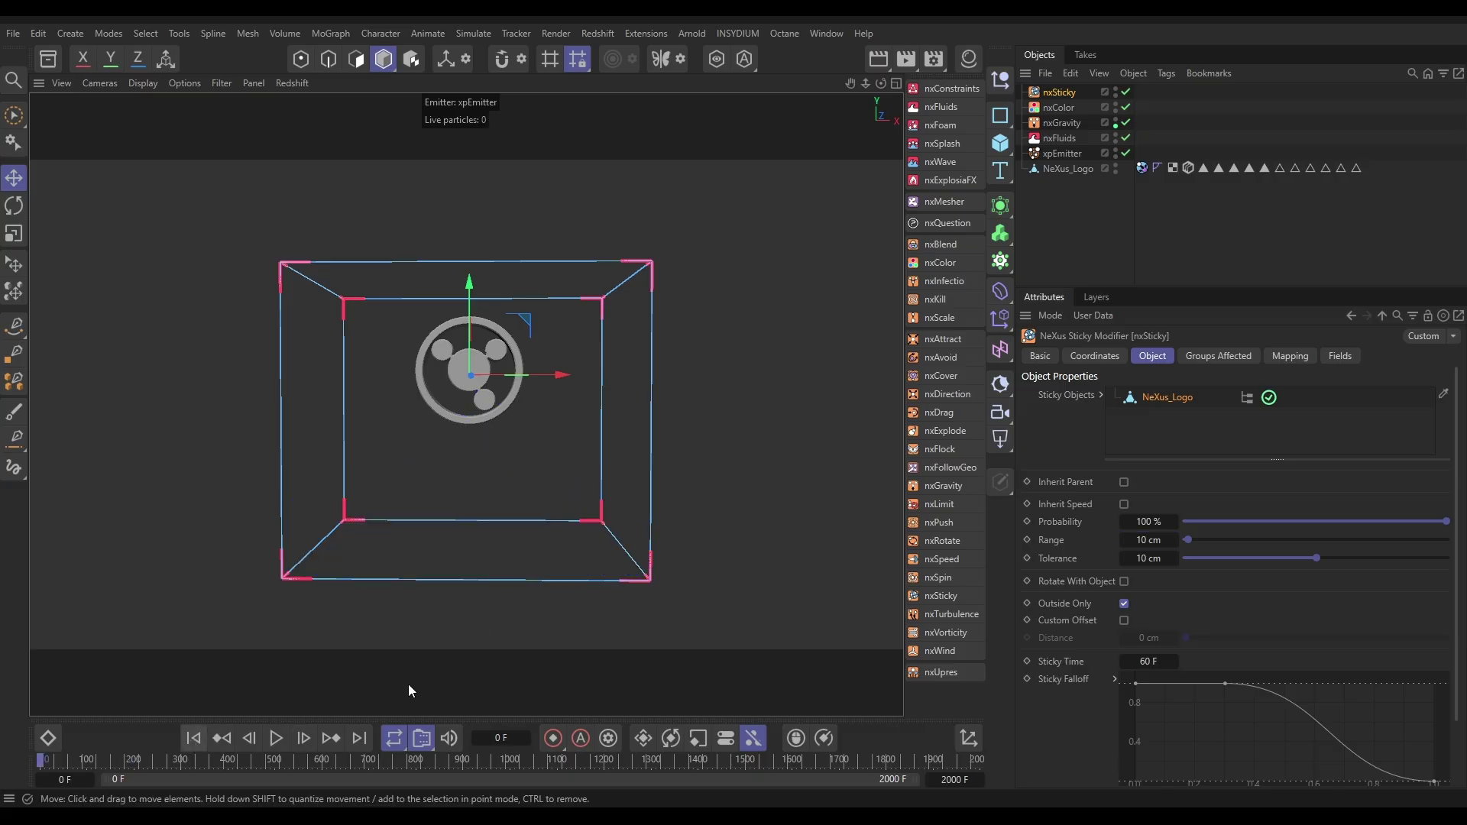
pyautogui.click(1148, 539)
pyautogui.write('150')
pyautogui.press('Return')
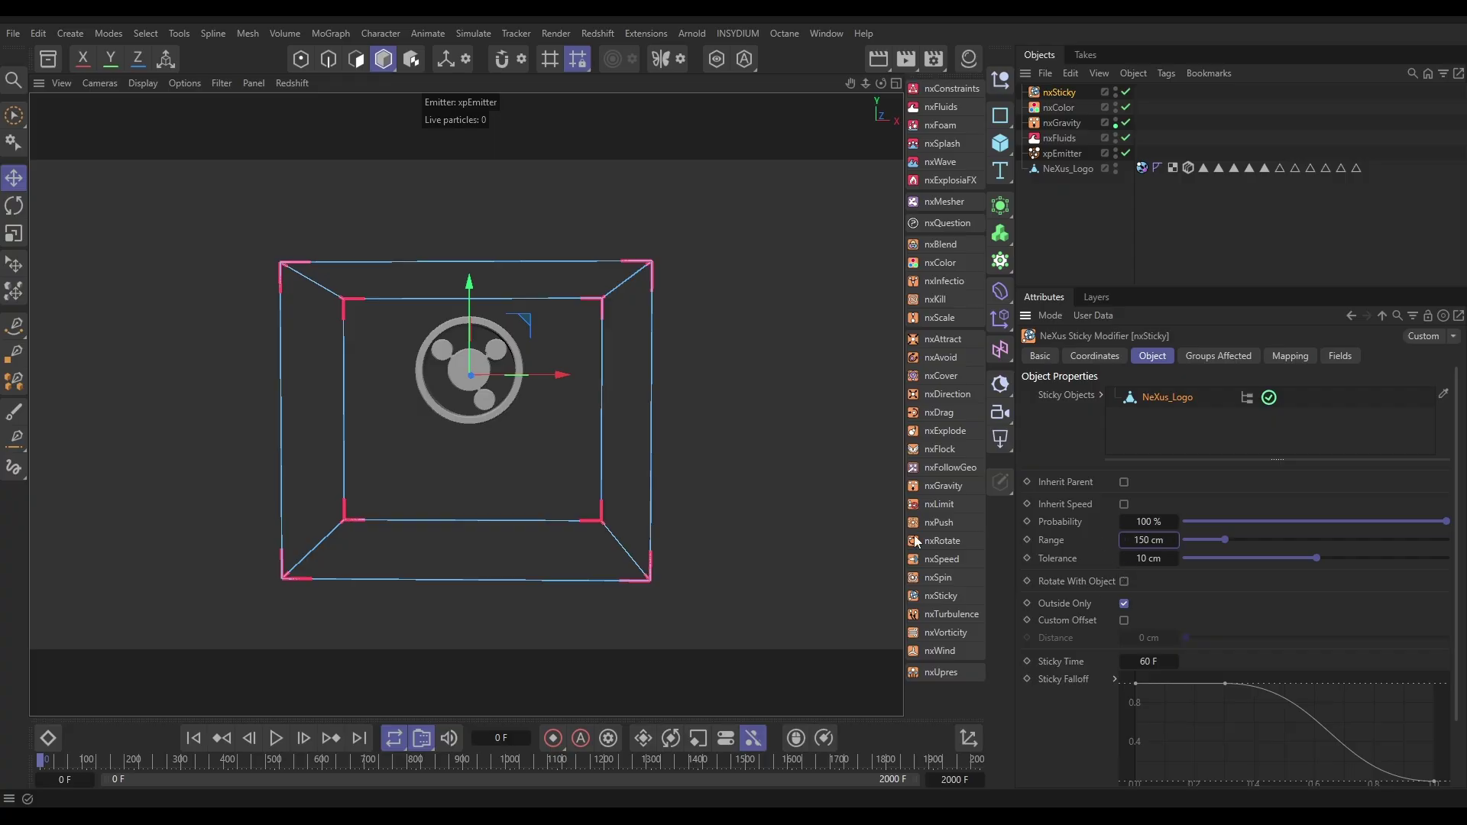
pyautogui.click(276, 738)
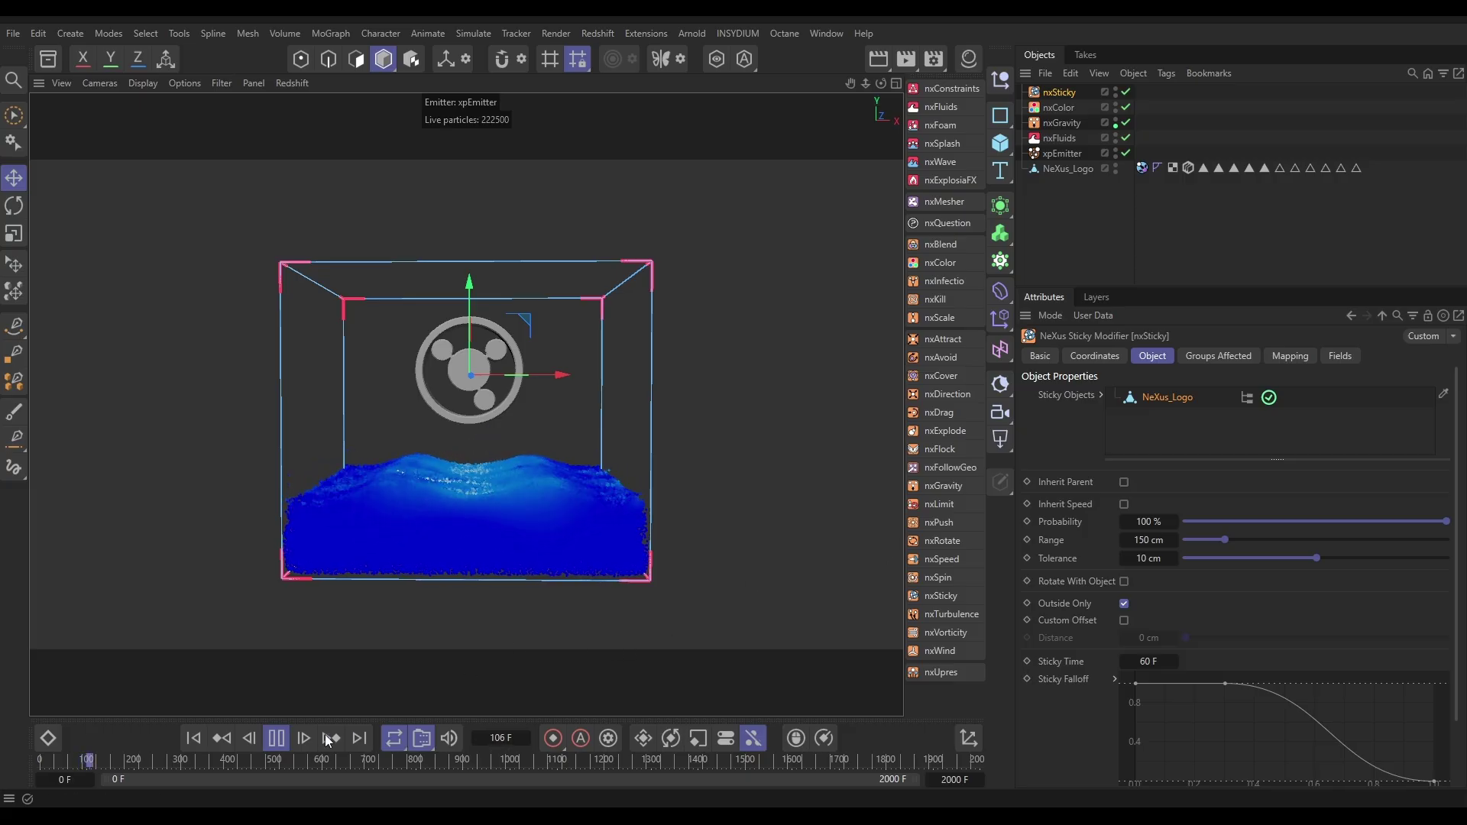
# Stop playback, orbit and zoom in on the tank, and set sticky Tolerance to 50 cm.
pyautogui.press('space')
pyautogui.keyDown('alt'); pyautogui.moveTo(447, 508); pyautogui.dragTo(453, 471); pyautogui.keyUp('alt')
pyautogui.scroll(8, 459, 470)
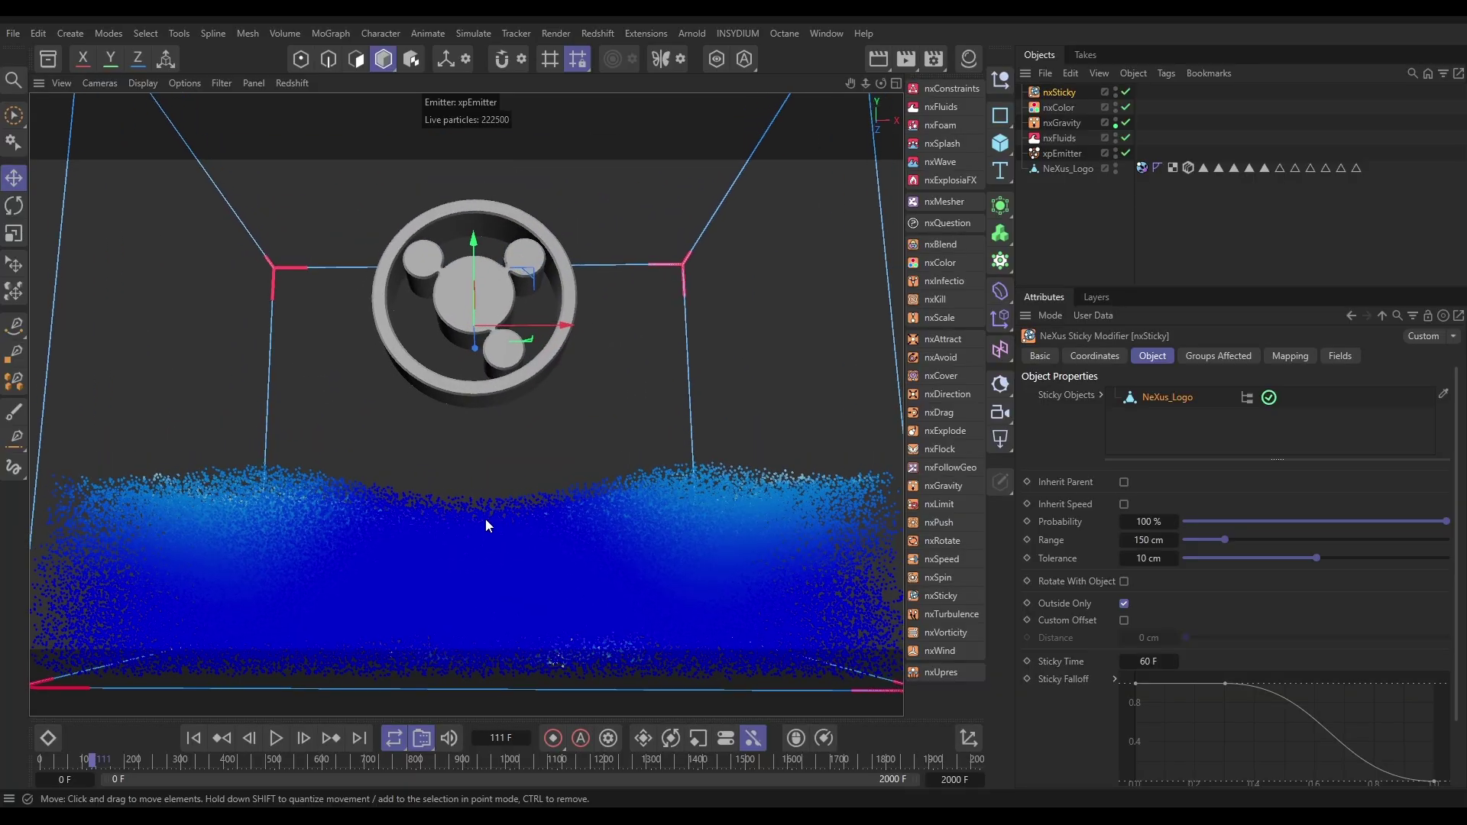
pyautogui.scroll(4, 471, 532)
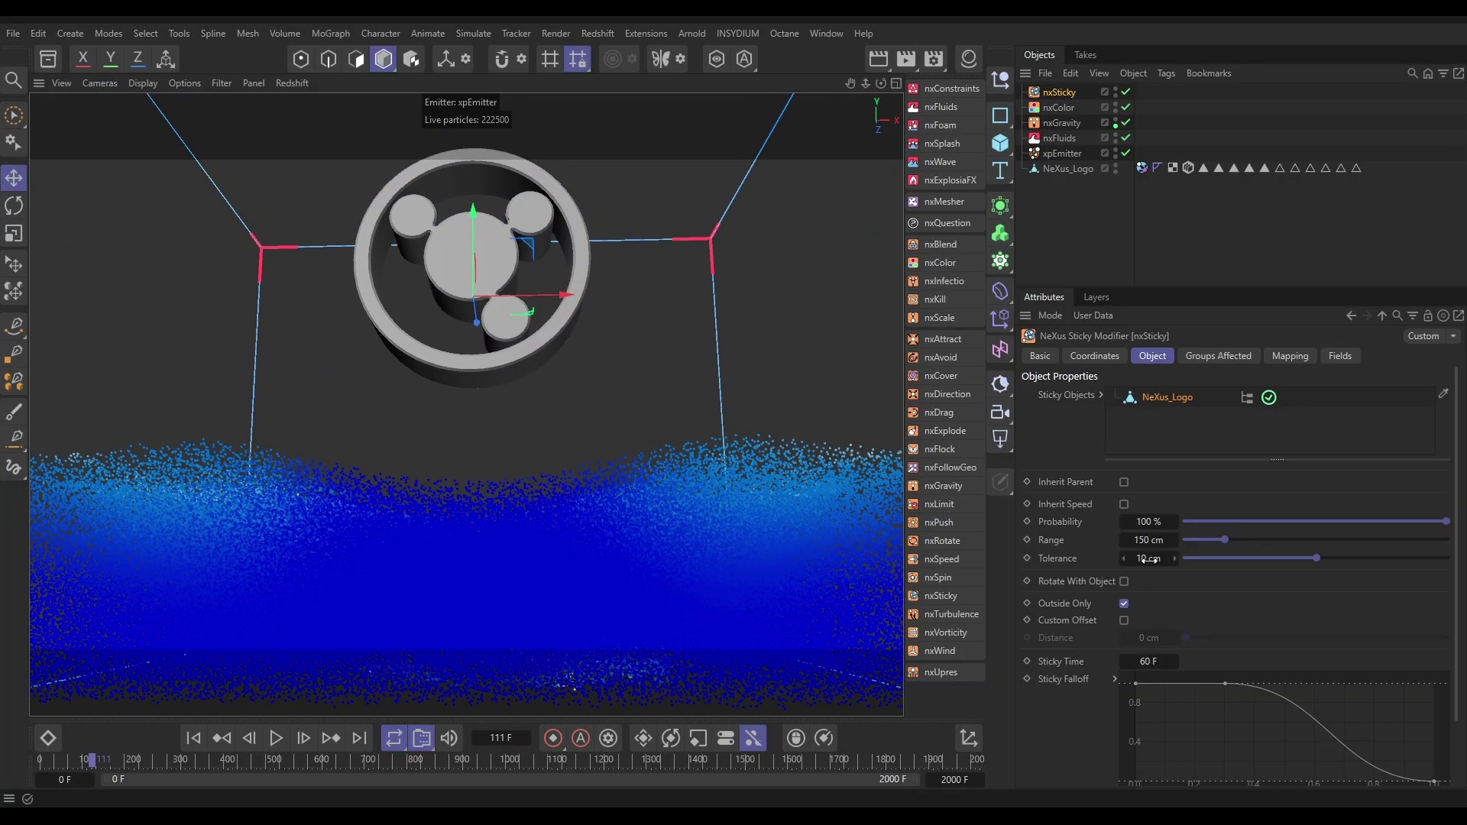
pyautogui.doubleClick(1150, 559)
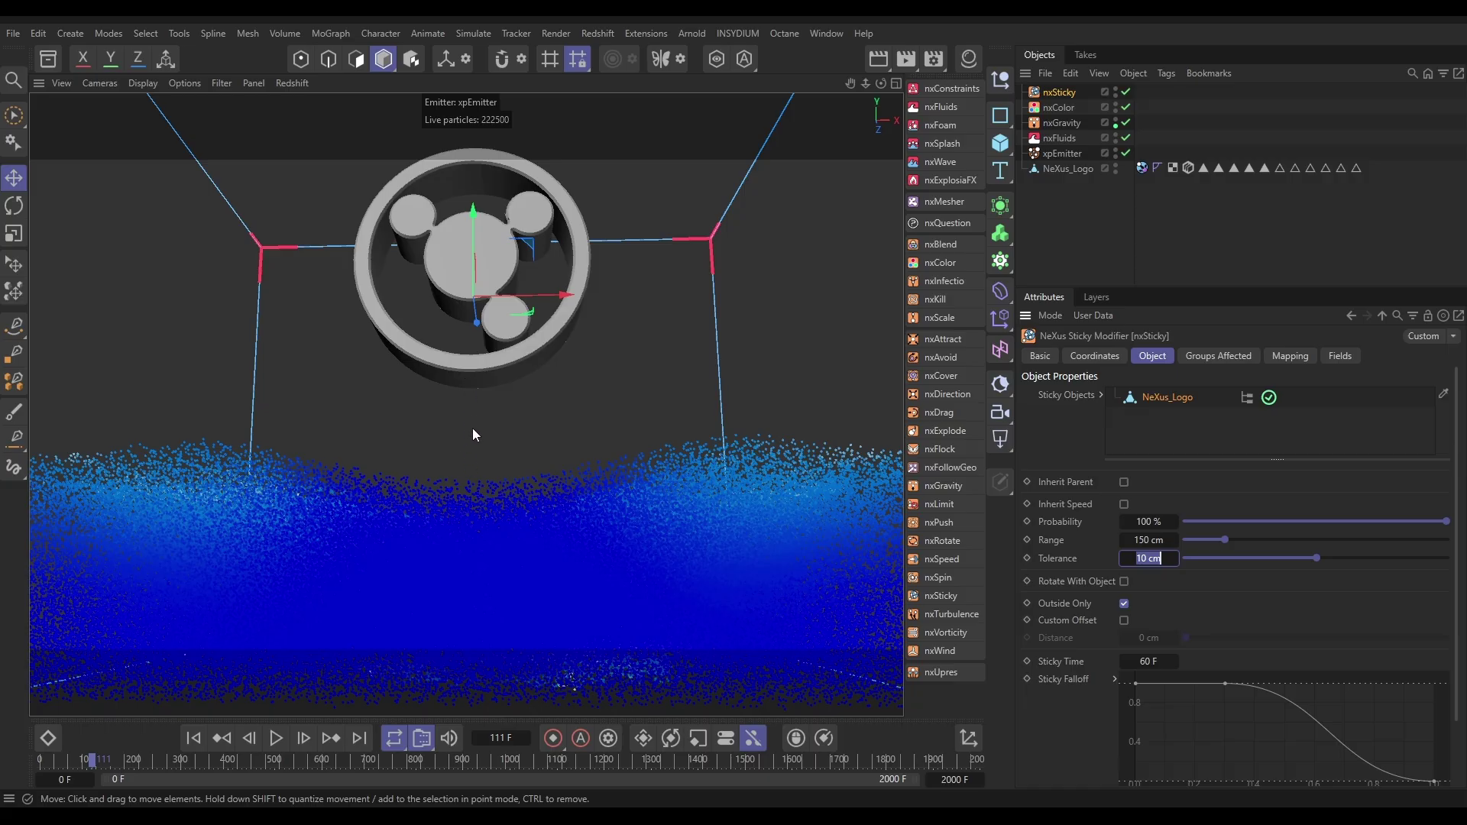
pyautogui.write('50')
pyautogui.press('Return')
# Resume the simulation, raise the Tolerance to 100 cm, then stop playback.
pyautogui.click(276, 737)
pyautogui.click(1149, 558)
pyautogui.write('100')
pyautogui.press('Return')
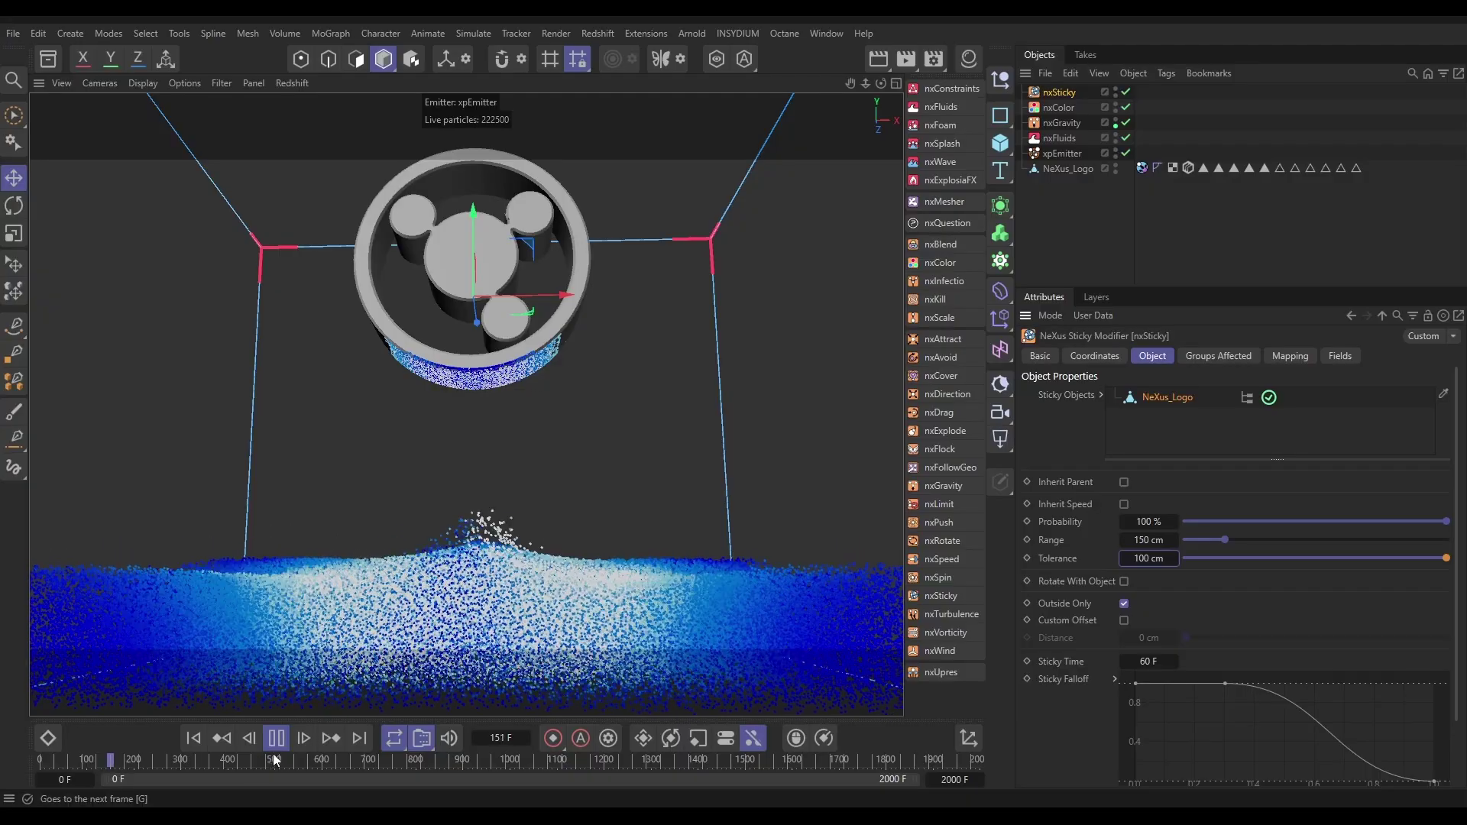
pyautogui.press('F8')
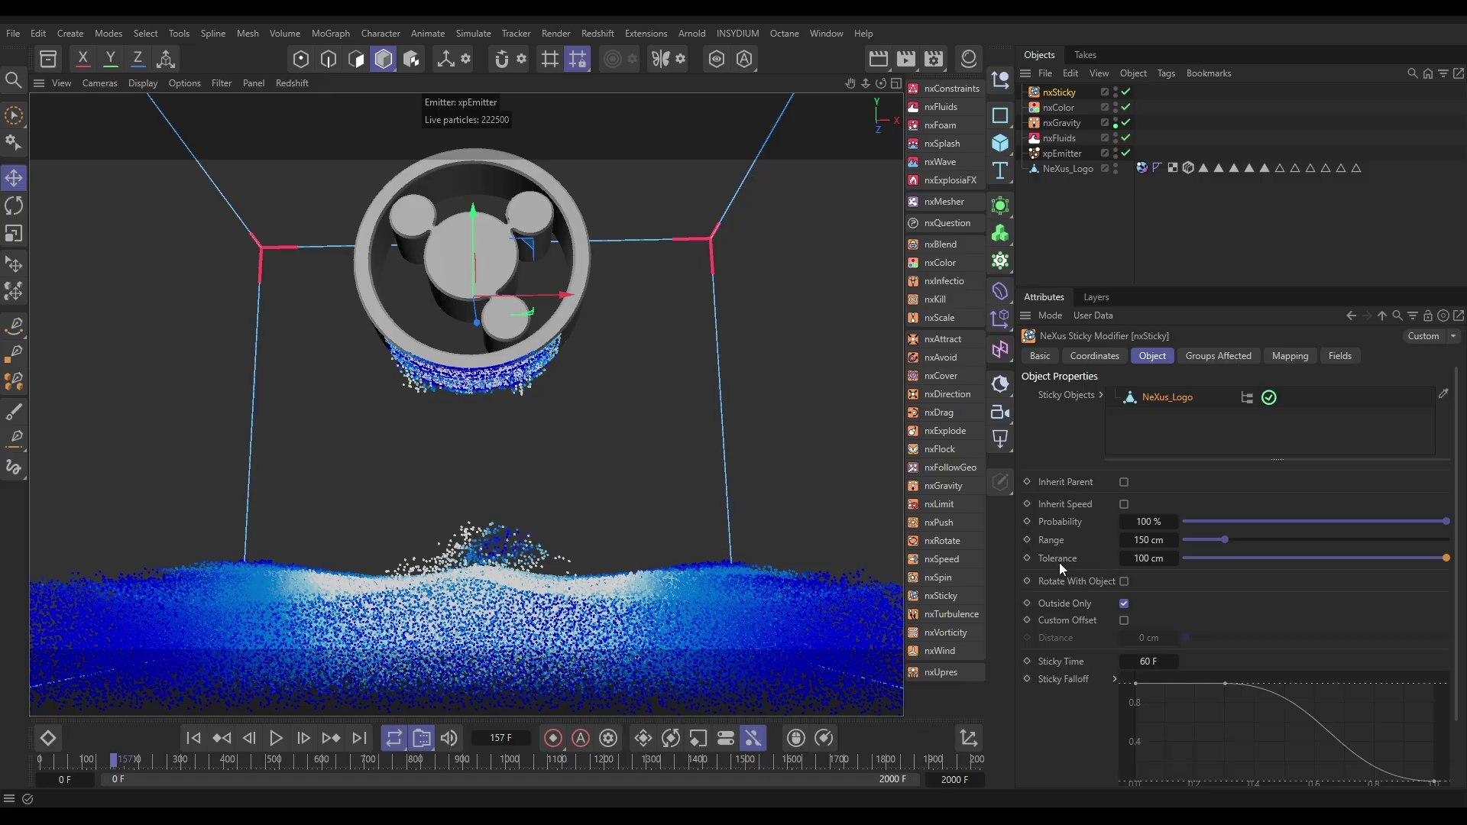
# Set the sticky modifier's Range to 15 cm and Tolerance to 10 cm.
pyautogui.click(1149, 540)
pyautogui.write('15')
pyautogui.press('Return')
pyautogui.write('10')
pyautogui.press('Return')
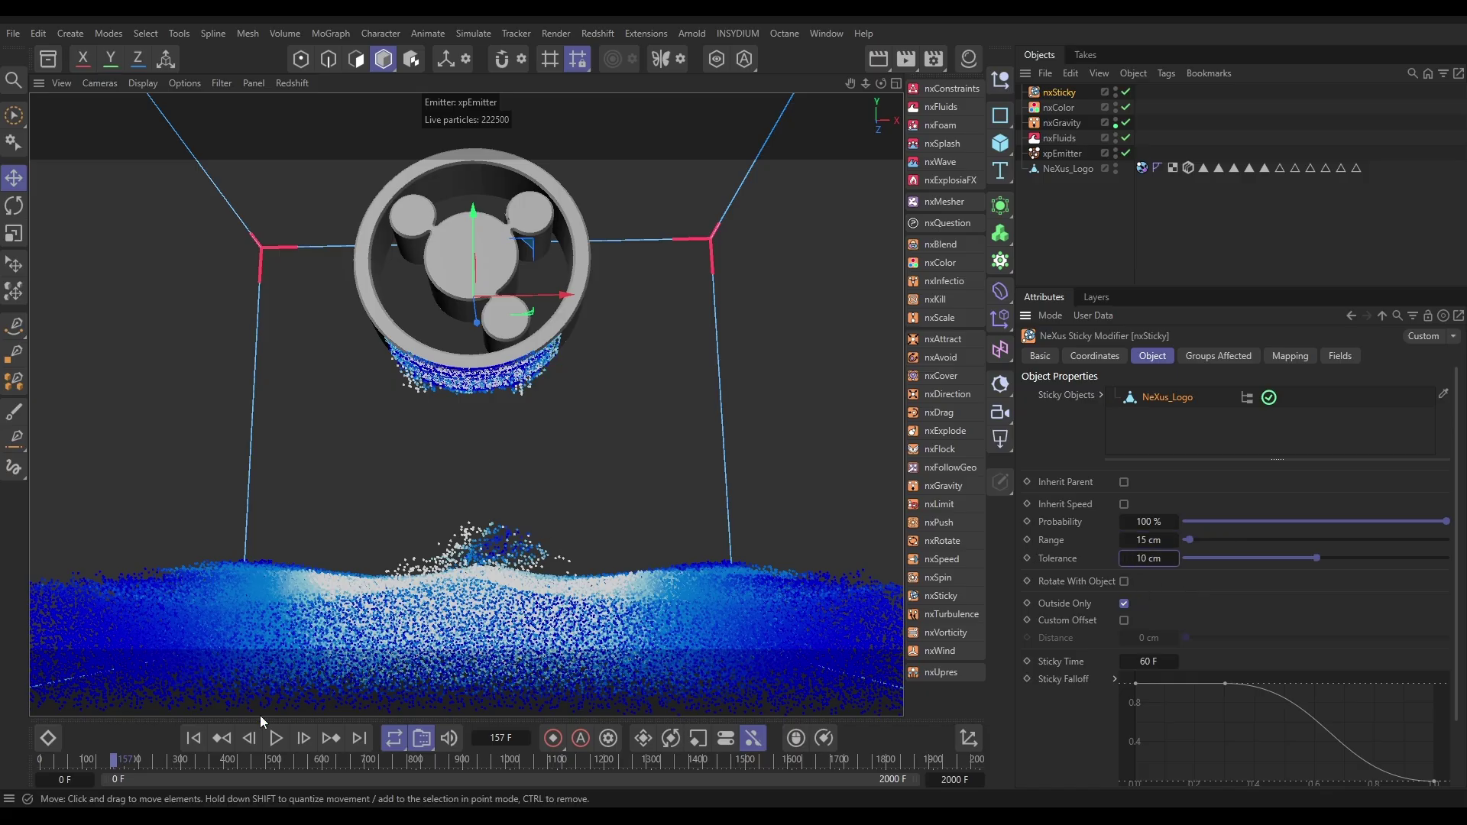
# Rerun the simulation from the start, lower NeXus_Logo into the fluid, then select nxSticky.
pyautogui.click(192, 738)
pyautogui.click(275, 739)
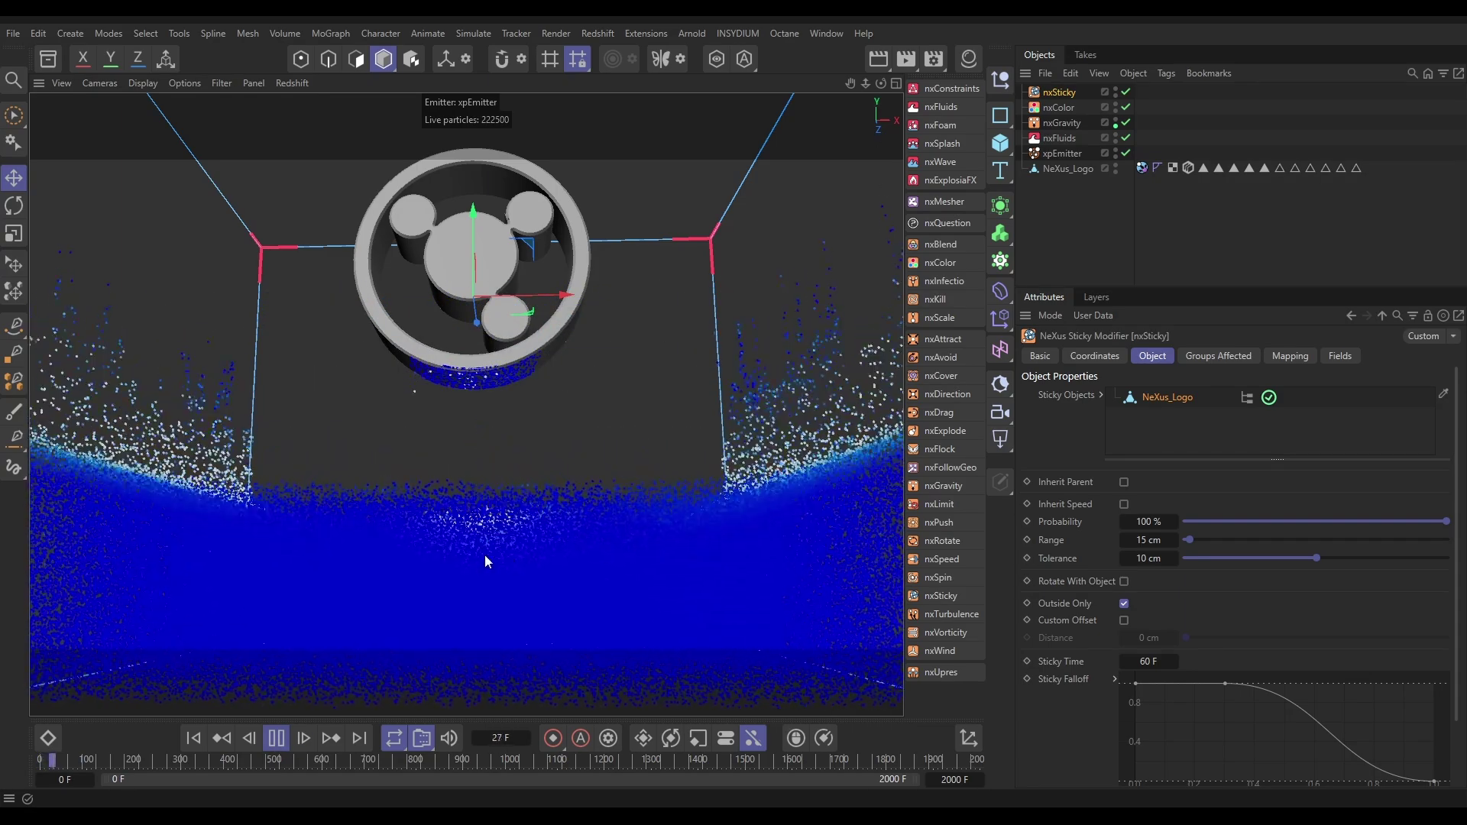
pyautogui.scroll(-2, 528, 547)
pyautogui.scroll(-2, 500, 547)
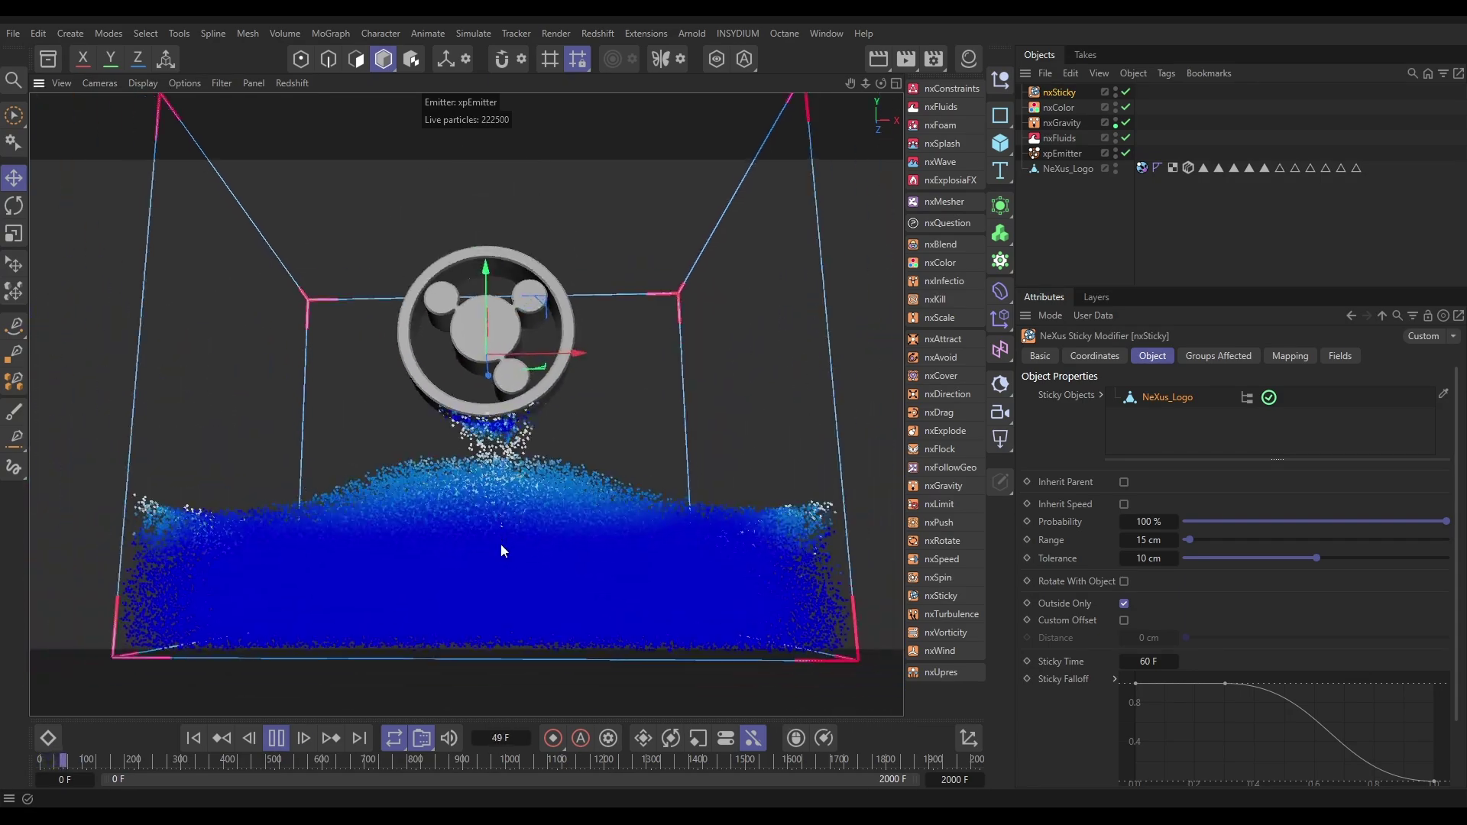
pyautogui.click(1062, 169)
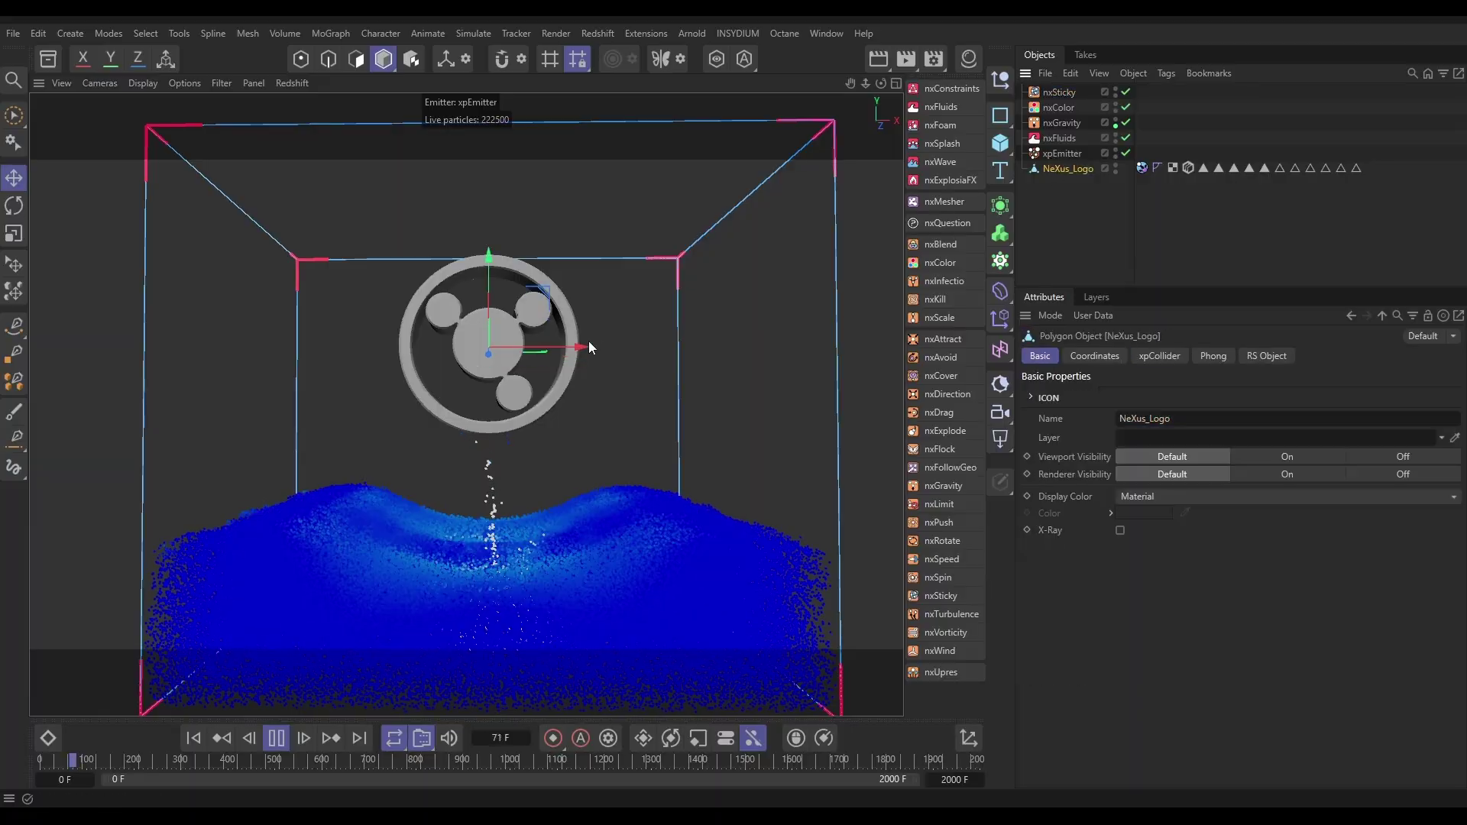
pyautogui.moveTo(551, 288)
pyautogui.mouseDown()
pyautogui.moveTo(555, 388)
pyautogui.moveTo(515, 389)
pyautogui.moveTo(482, 430)
pyautogui.moveTo(533, 464)
pyautogui.moveTo(564, 454)
pyautogui.moveTo(545, 346)
pyautogui.moveTo(552, 284)
pyautogui.mouseUp()
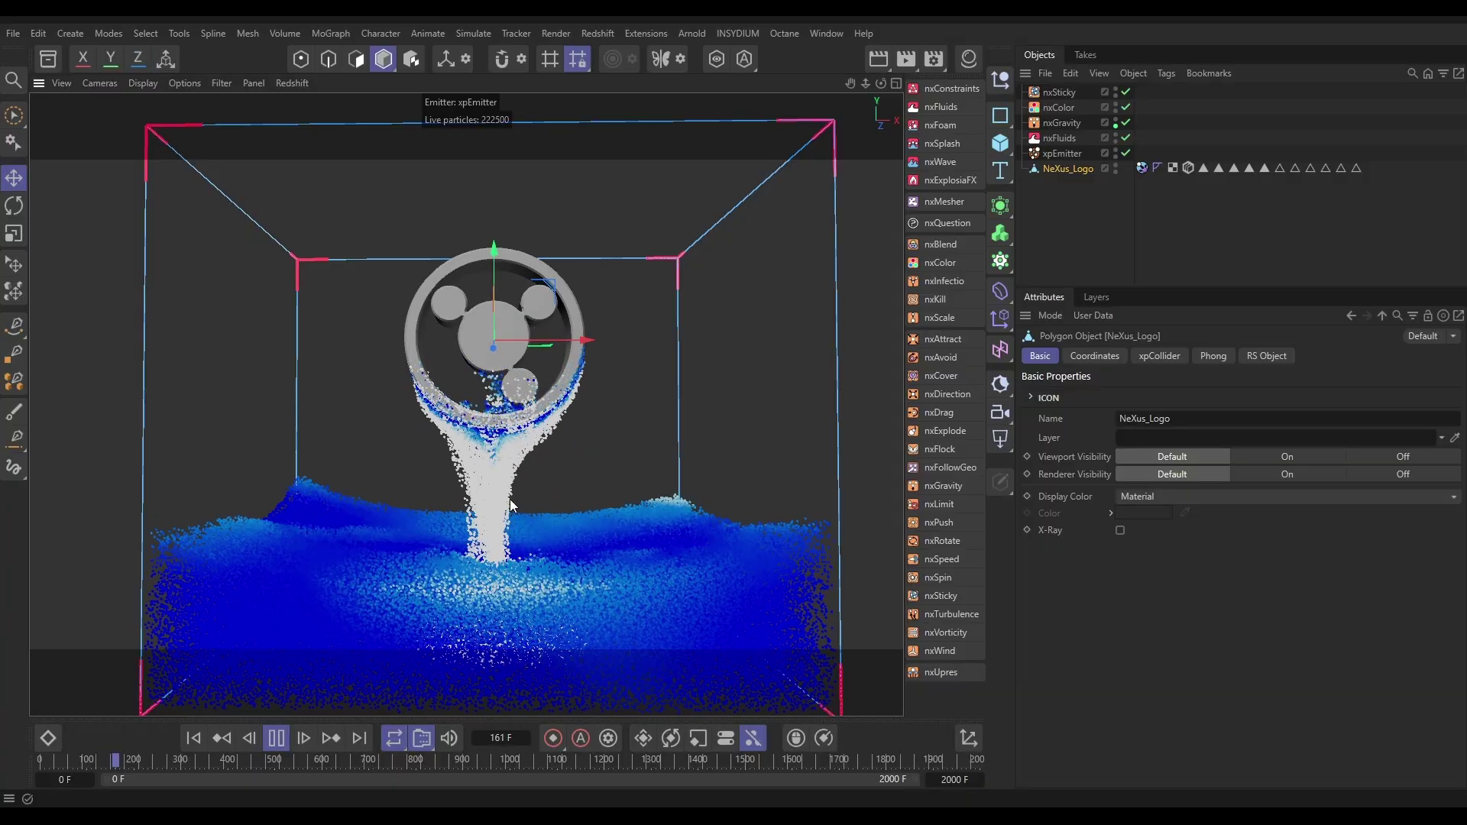
pyautogui.click(1058, 92)
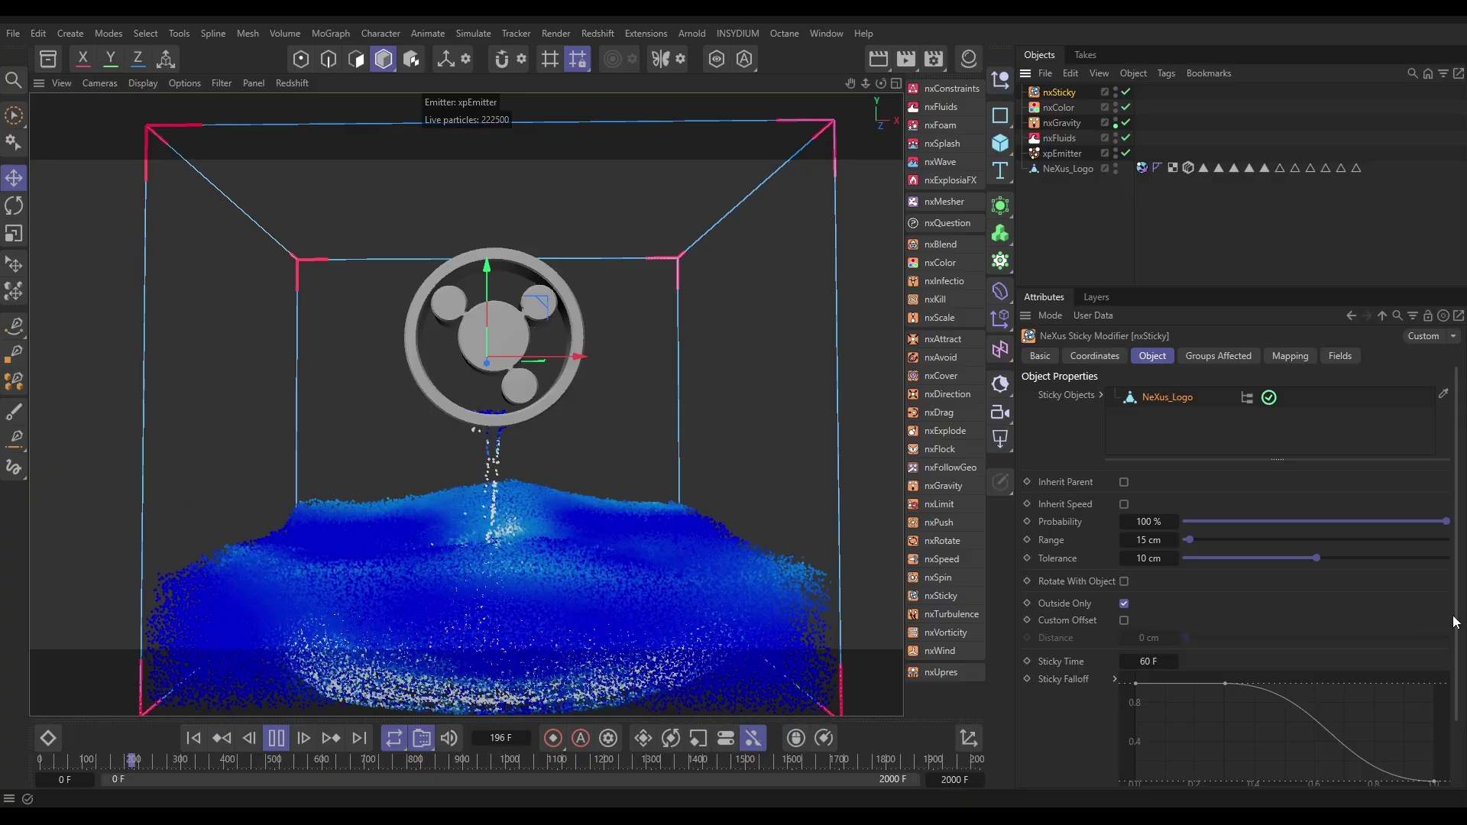
pyautogui.scroll(-3, 1433, 621)
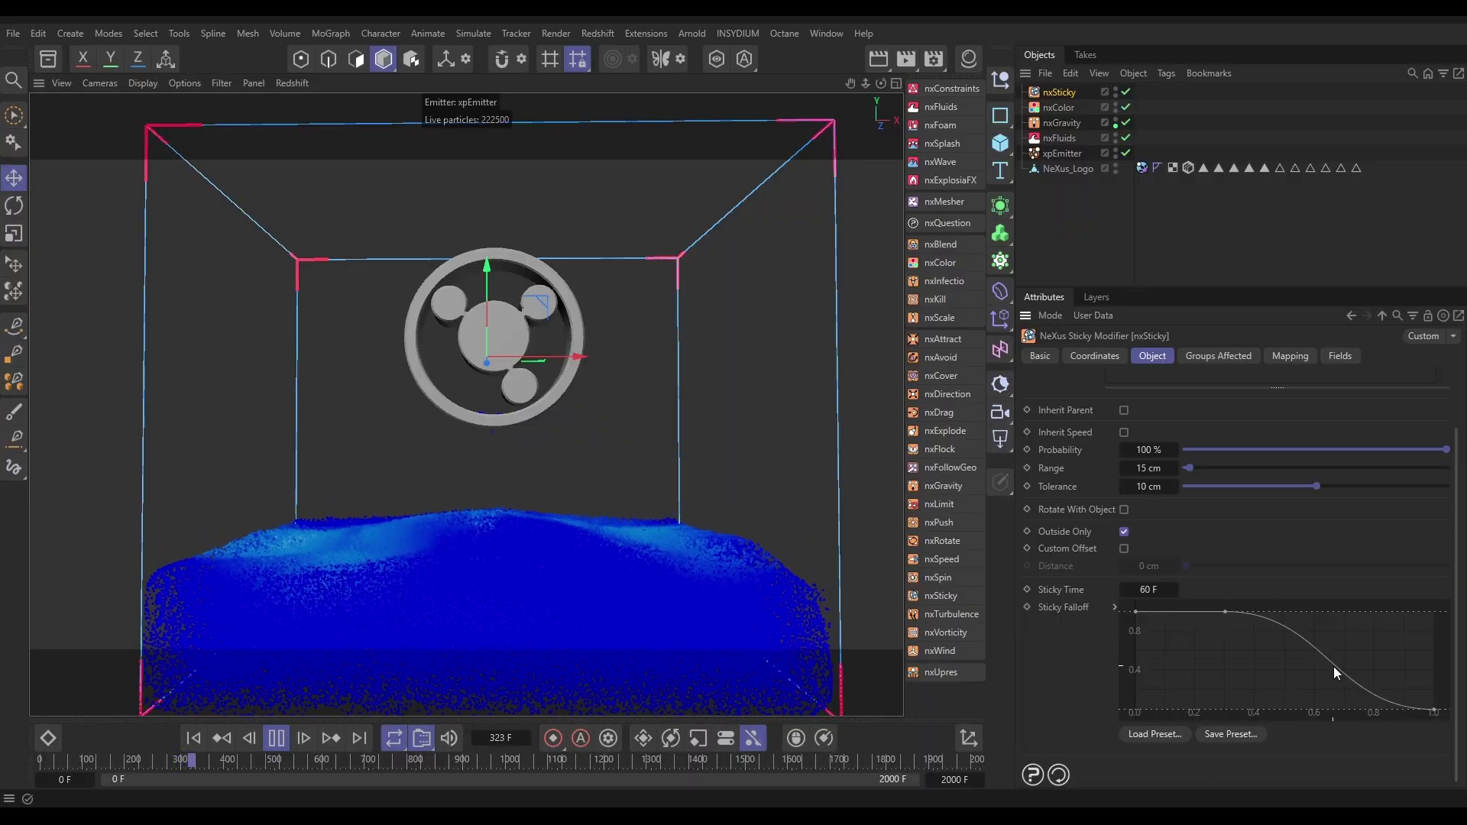
# Rerun from the start, pushing NeXus_Logo into the fluid and lifting it out, then pause.
pyautogui.click(196, 740)
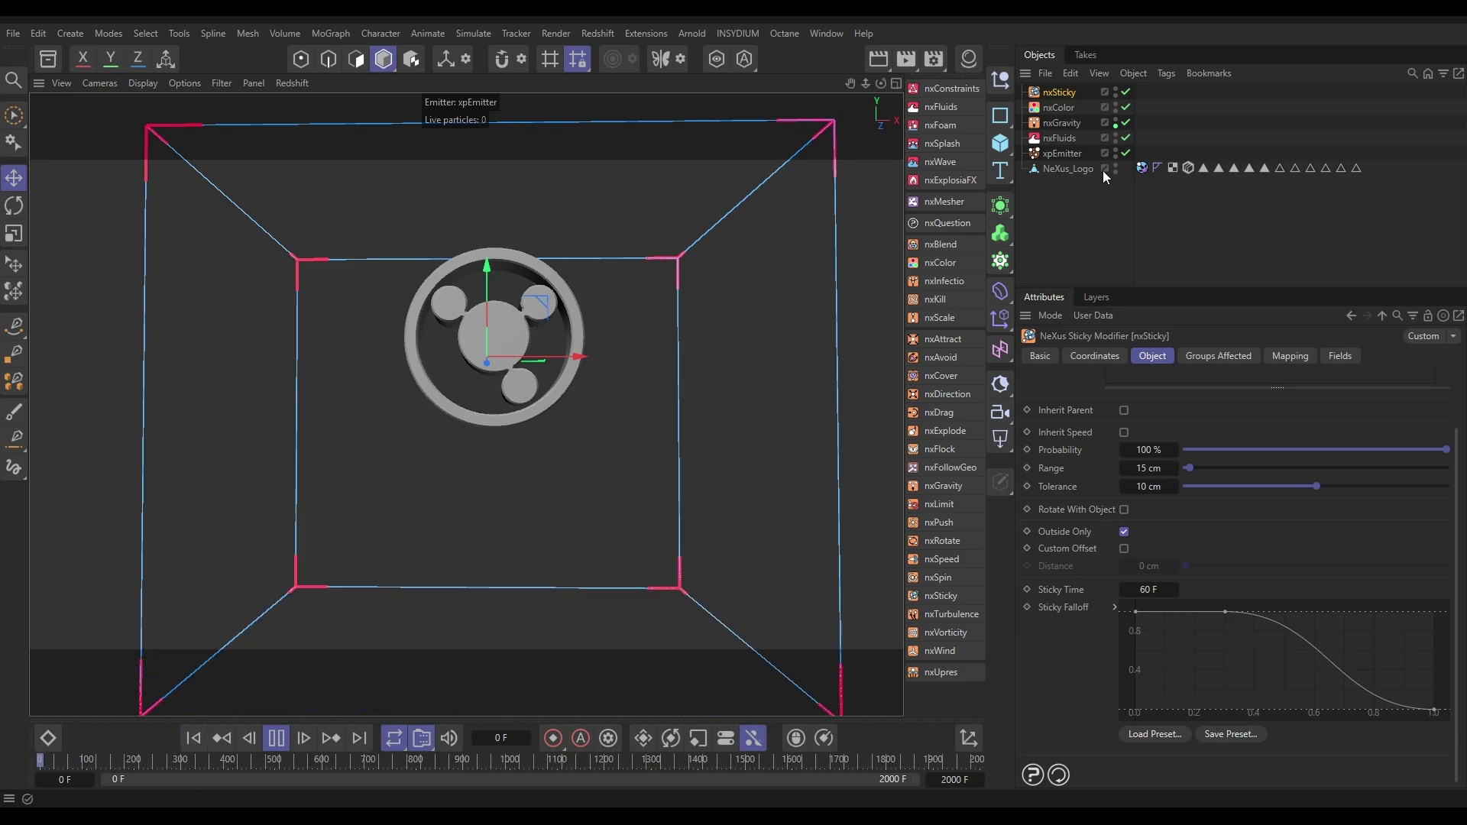
pyautogui.click(1070, 169)
pyautogui.moveTo(553, 284); pyautogui.dragTo(510, 461)
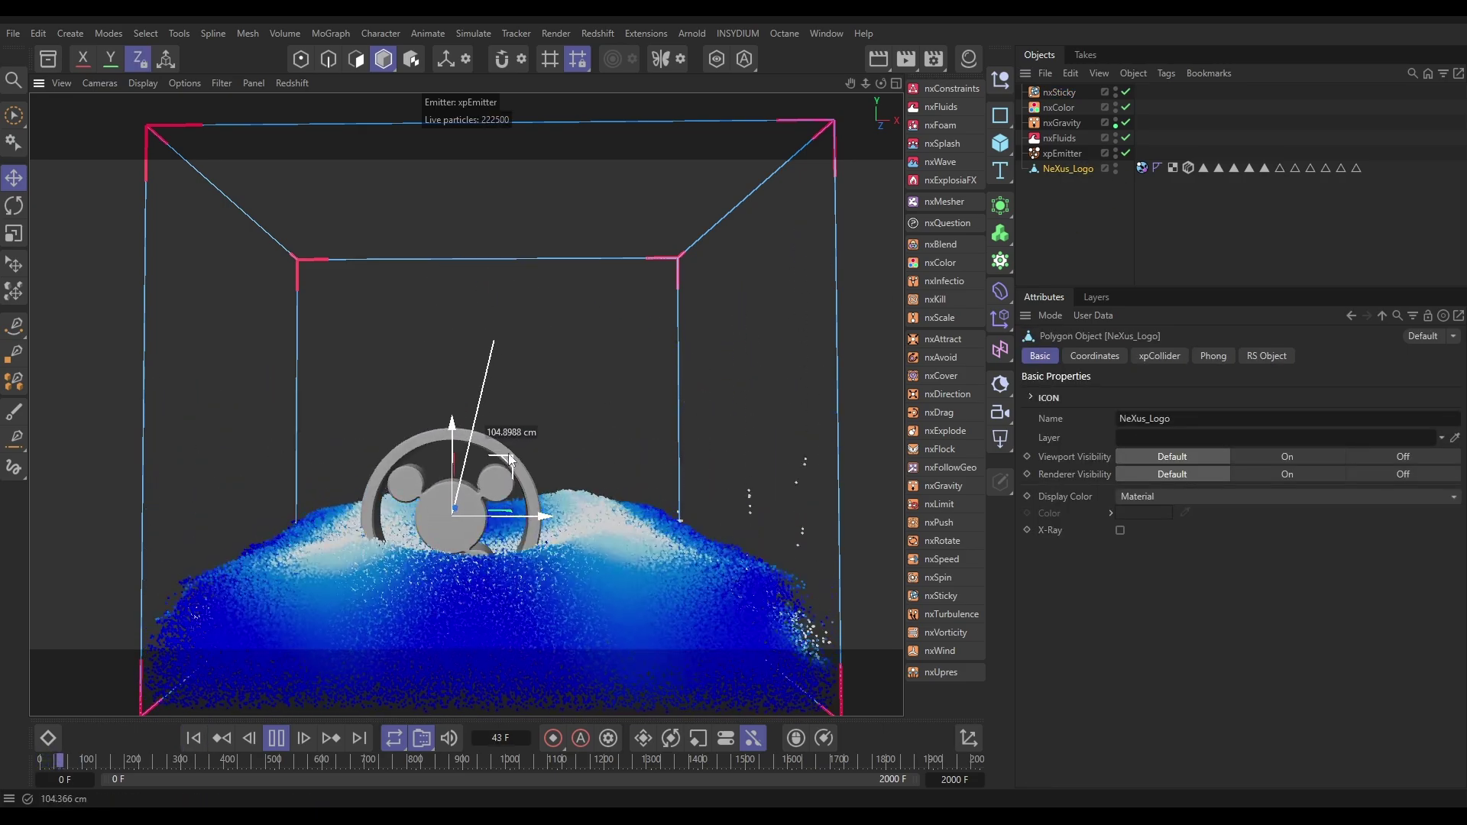
pyautogui.moveTo(510, 457); pyautogui.dragTo(537, 291)
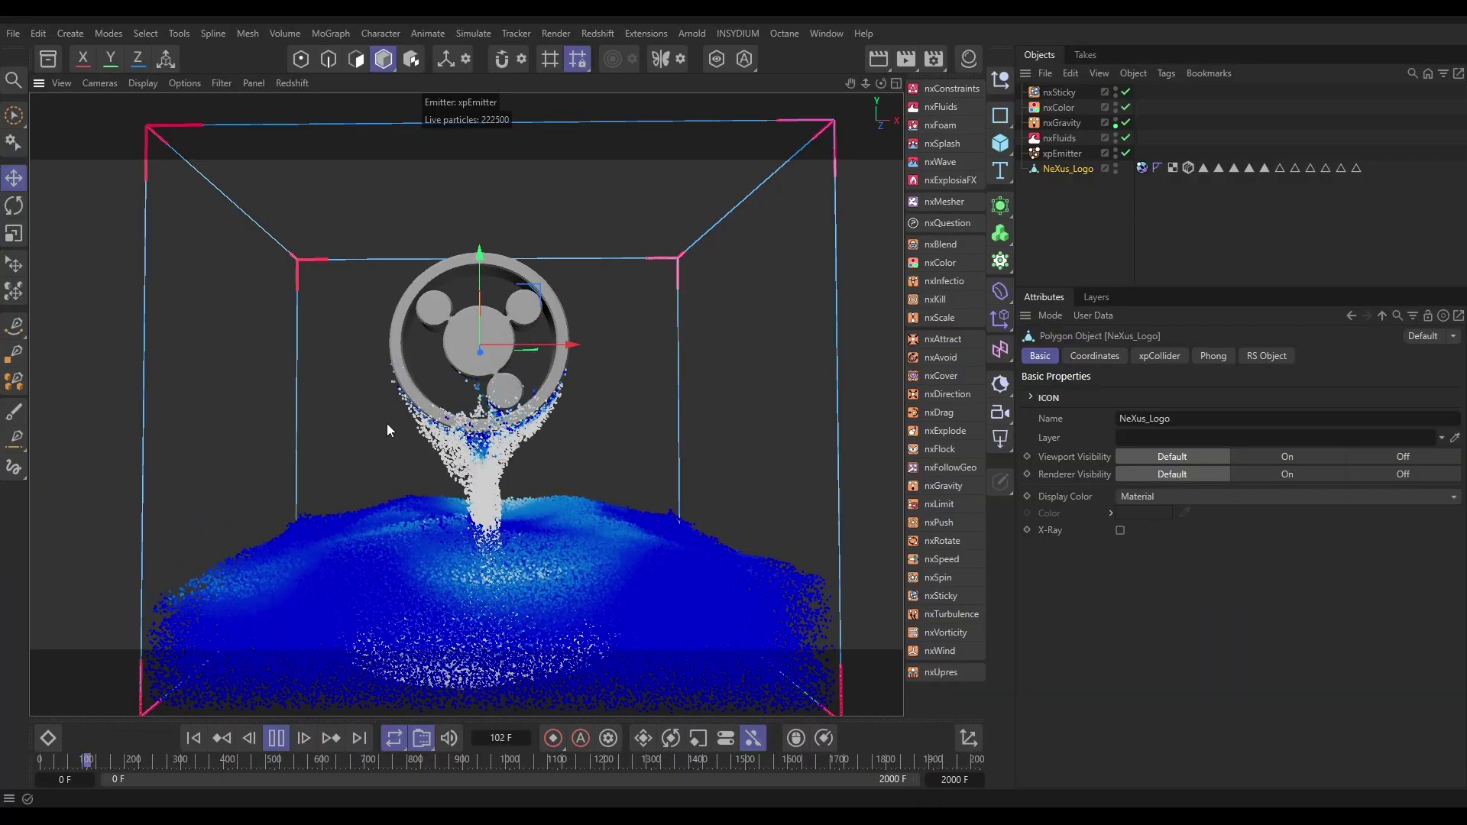
pyautogui.click(278, 740)
# Set nxSticky's Sticky Time to 30 F, rewind, and lower NeXus_Logo into the fluid again.
pyautogui.click(1062, 93)
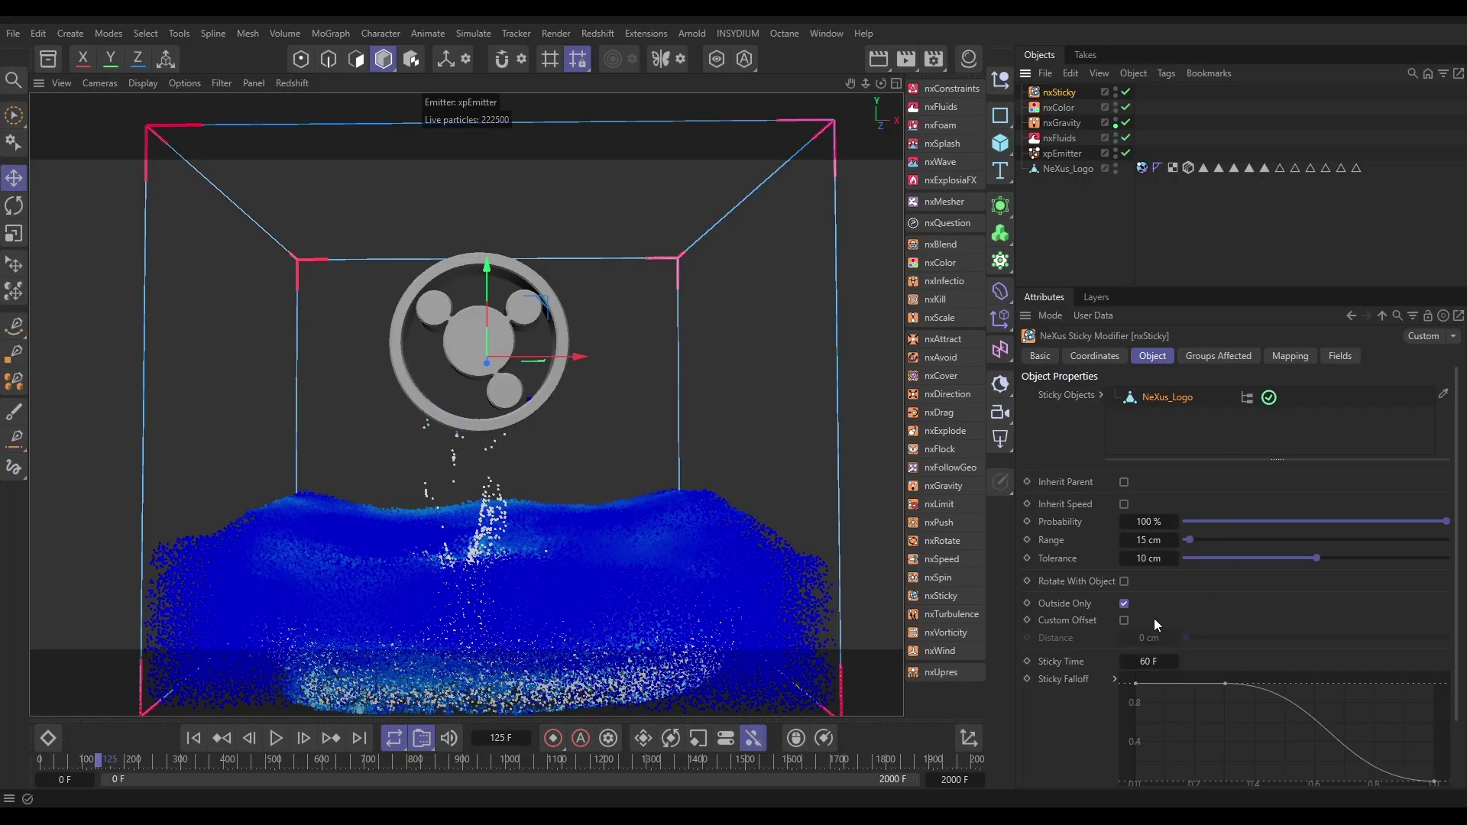
pyautogui.write('30')
pyautogui.press('Return')
pyautogui.click(207, 746)
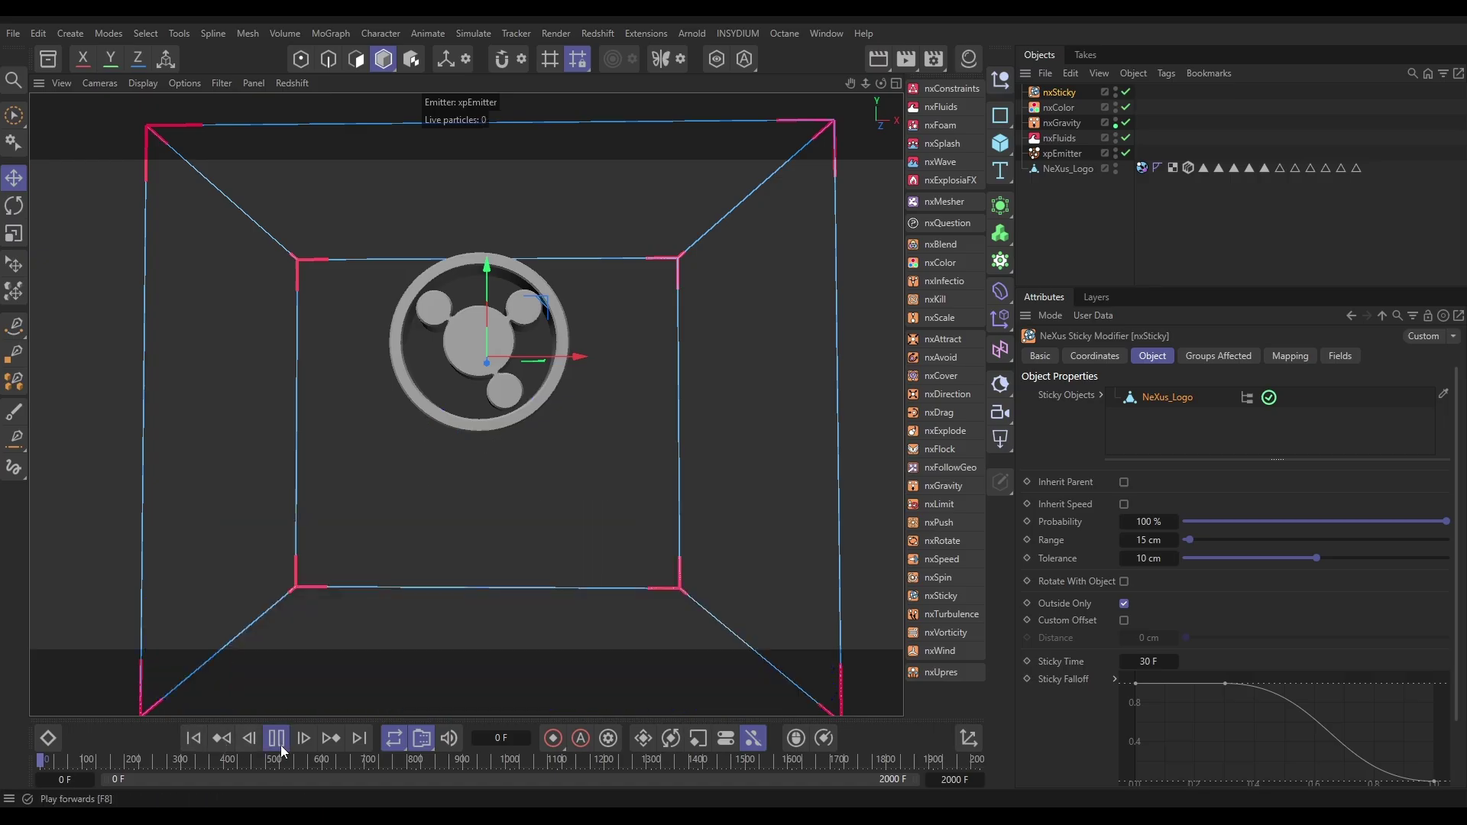
pyautogui.click(1064, 169)
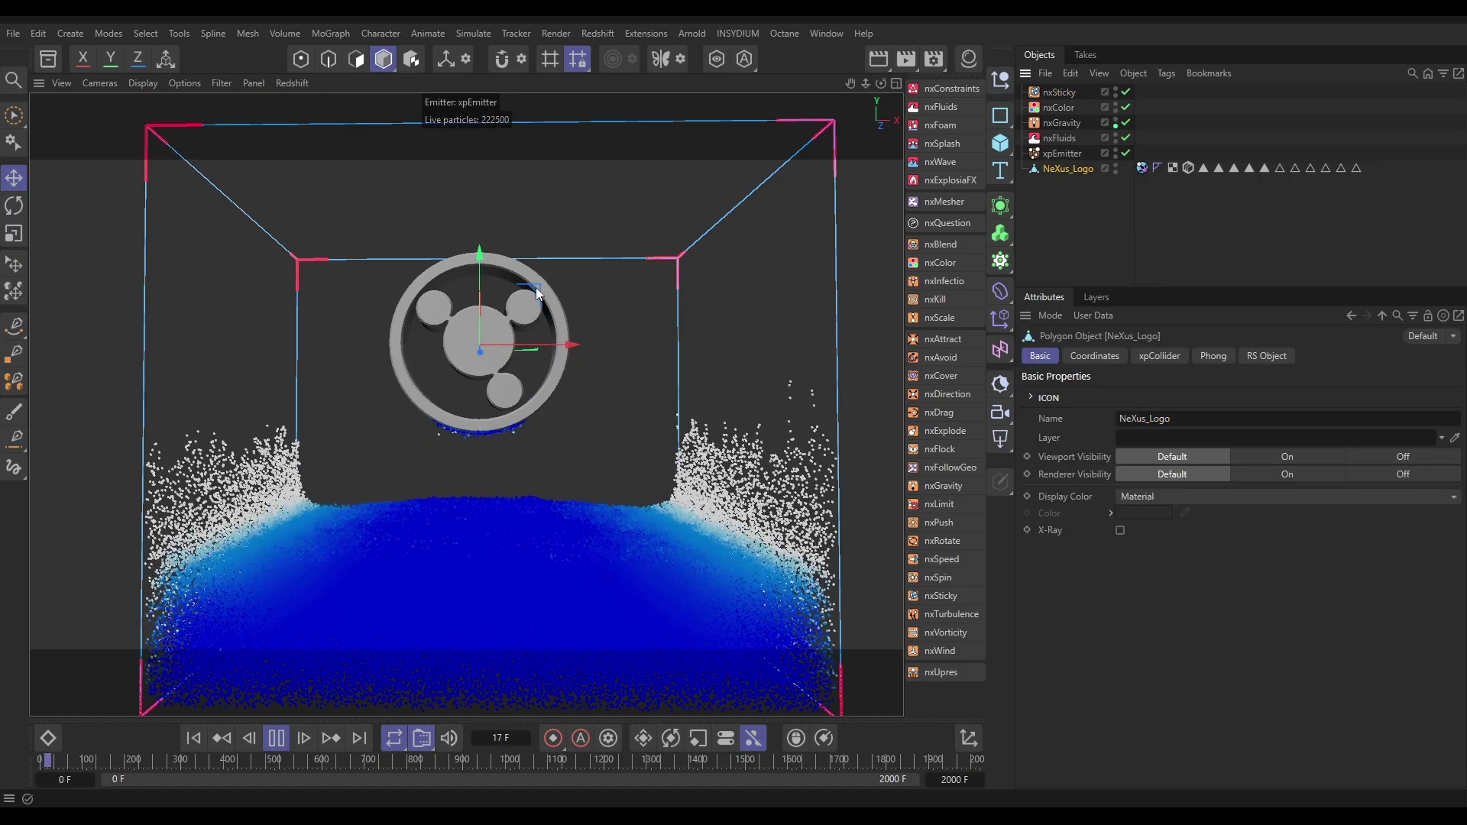
pyautogui.moveTo(546, 309); pyautogui.dragTo(535, 353)
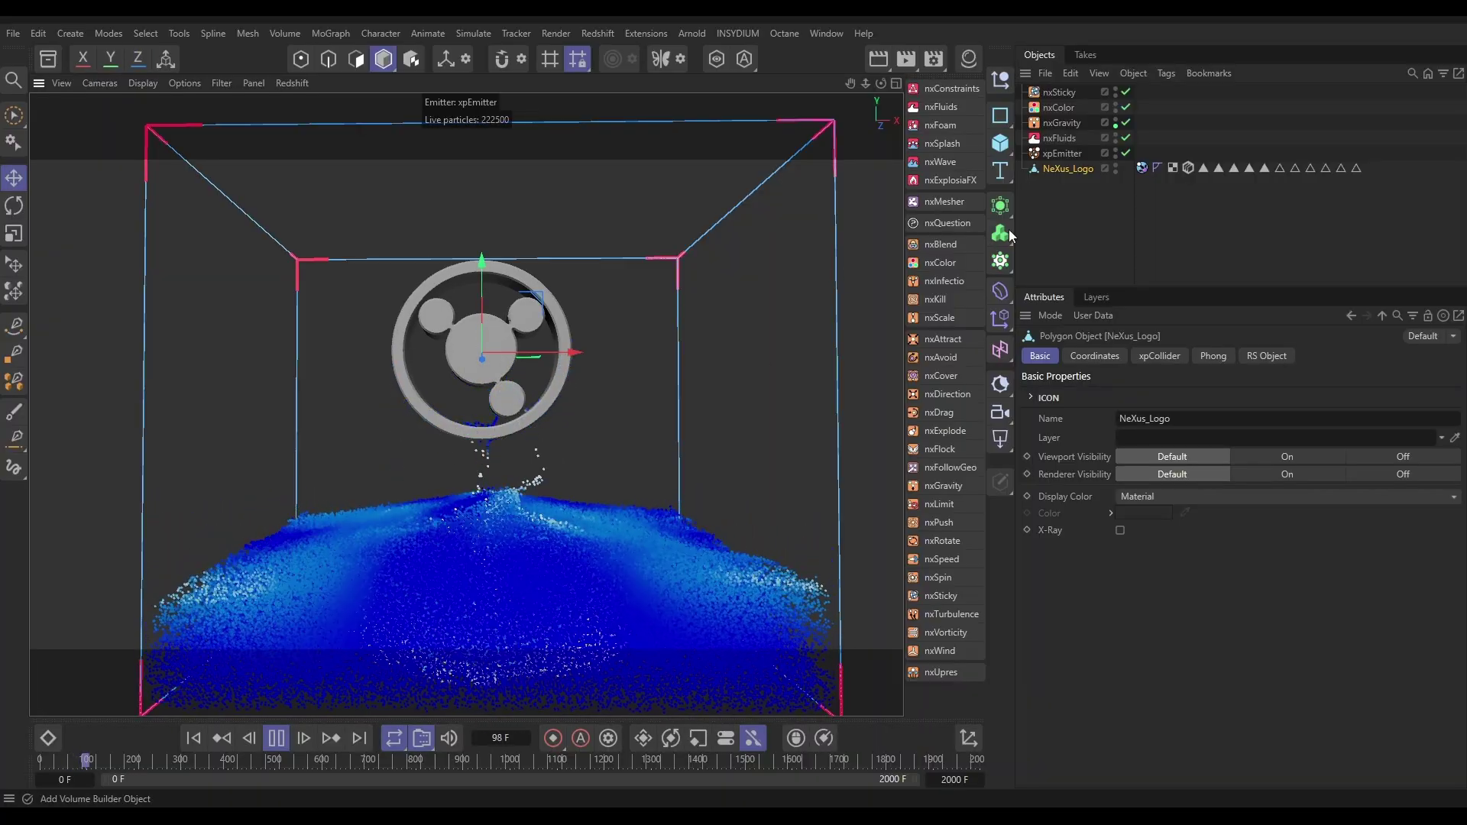
pyautogui.click(1066, 92)
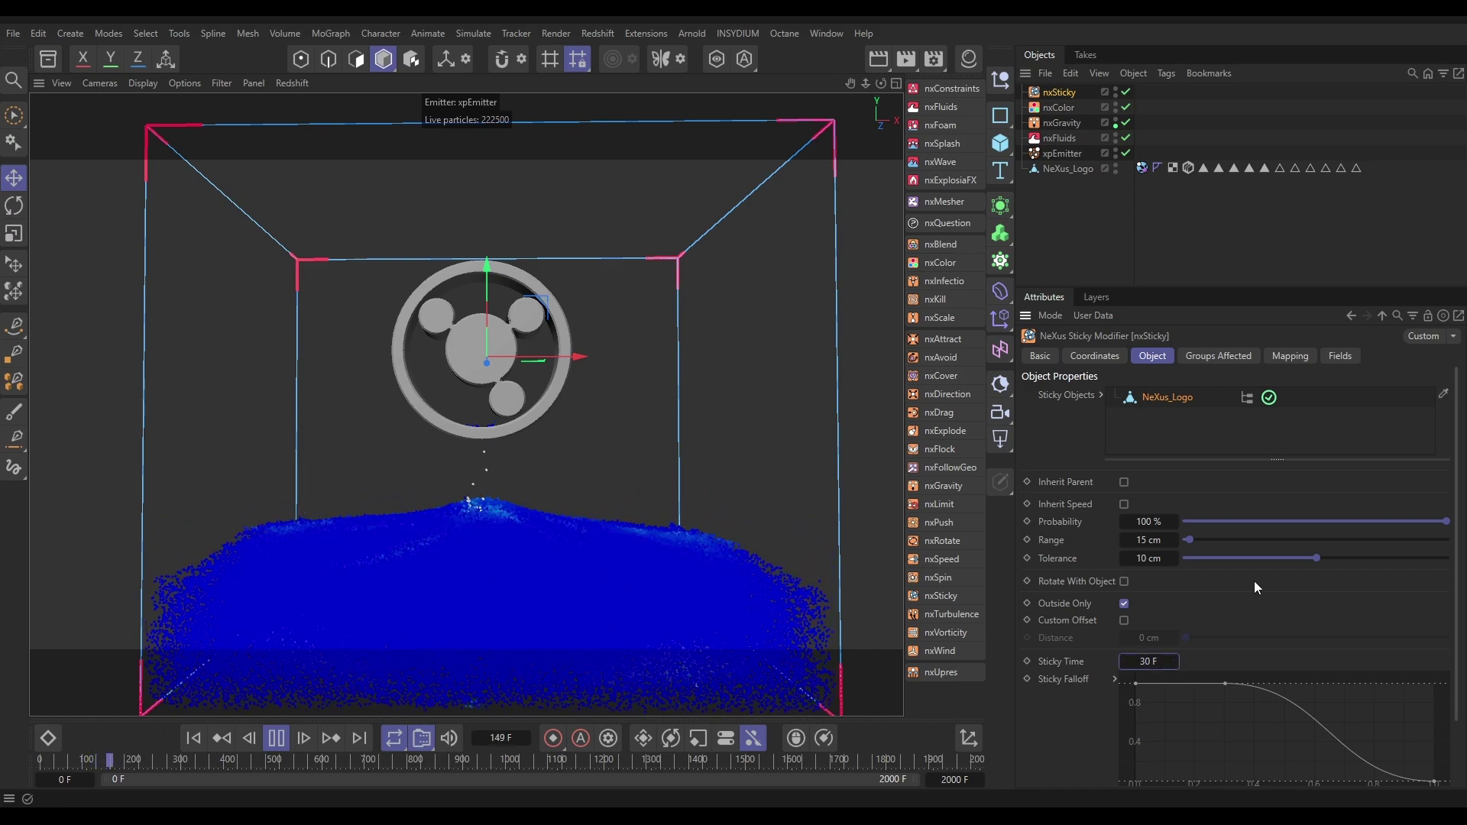
# Drag Sticky Time up to 150 F, rewind, and move NeXus_Logo into the fluid.
pyautogui.moveTo(1160, 667); pyautogui.dragTo(1148, 661)
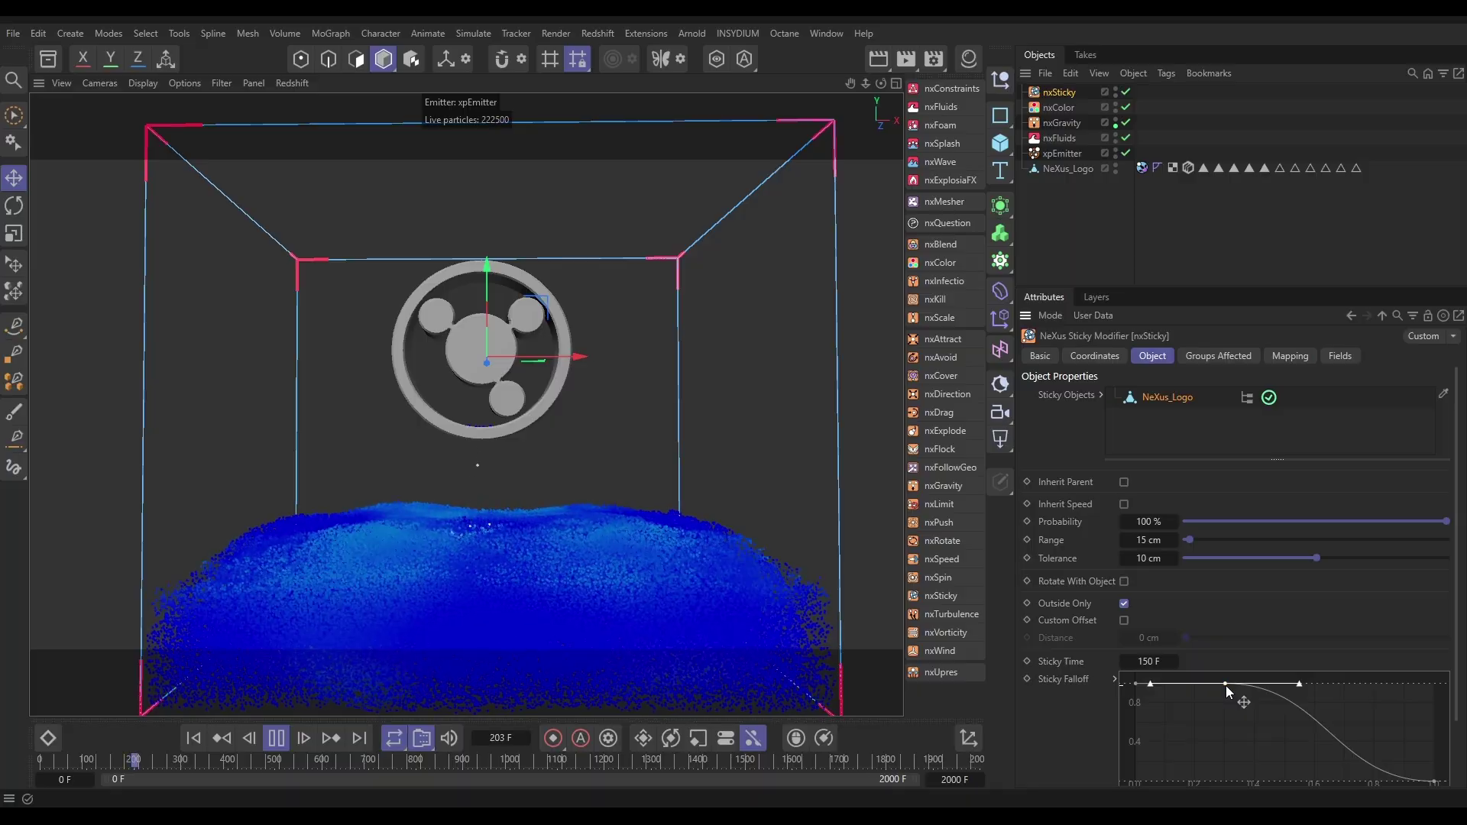
pyautogui.scroll(-1, 1225, 686)
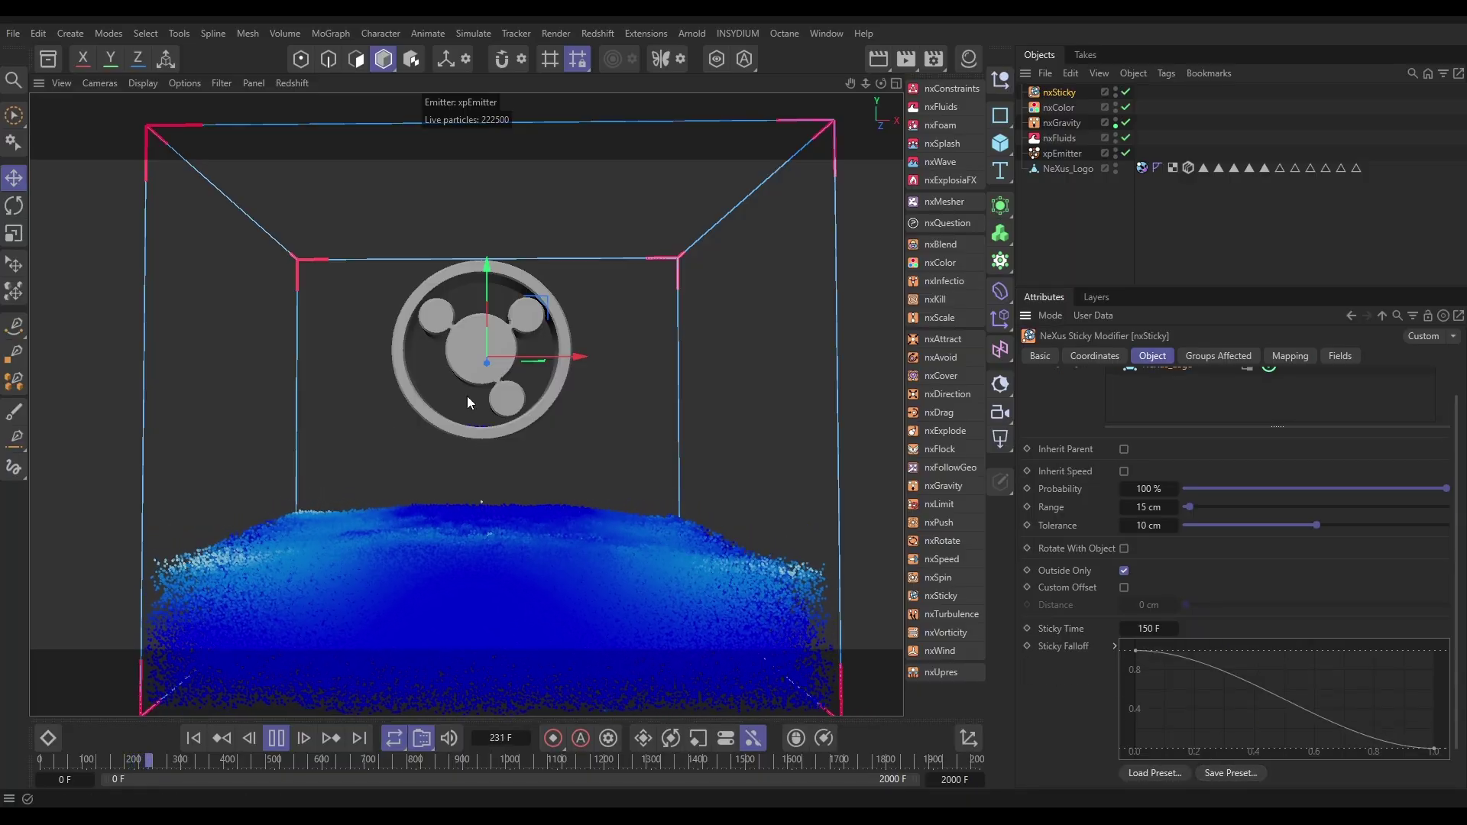
pyautogui.click(193, 738)
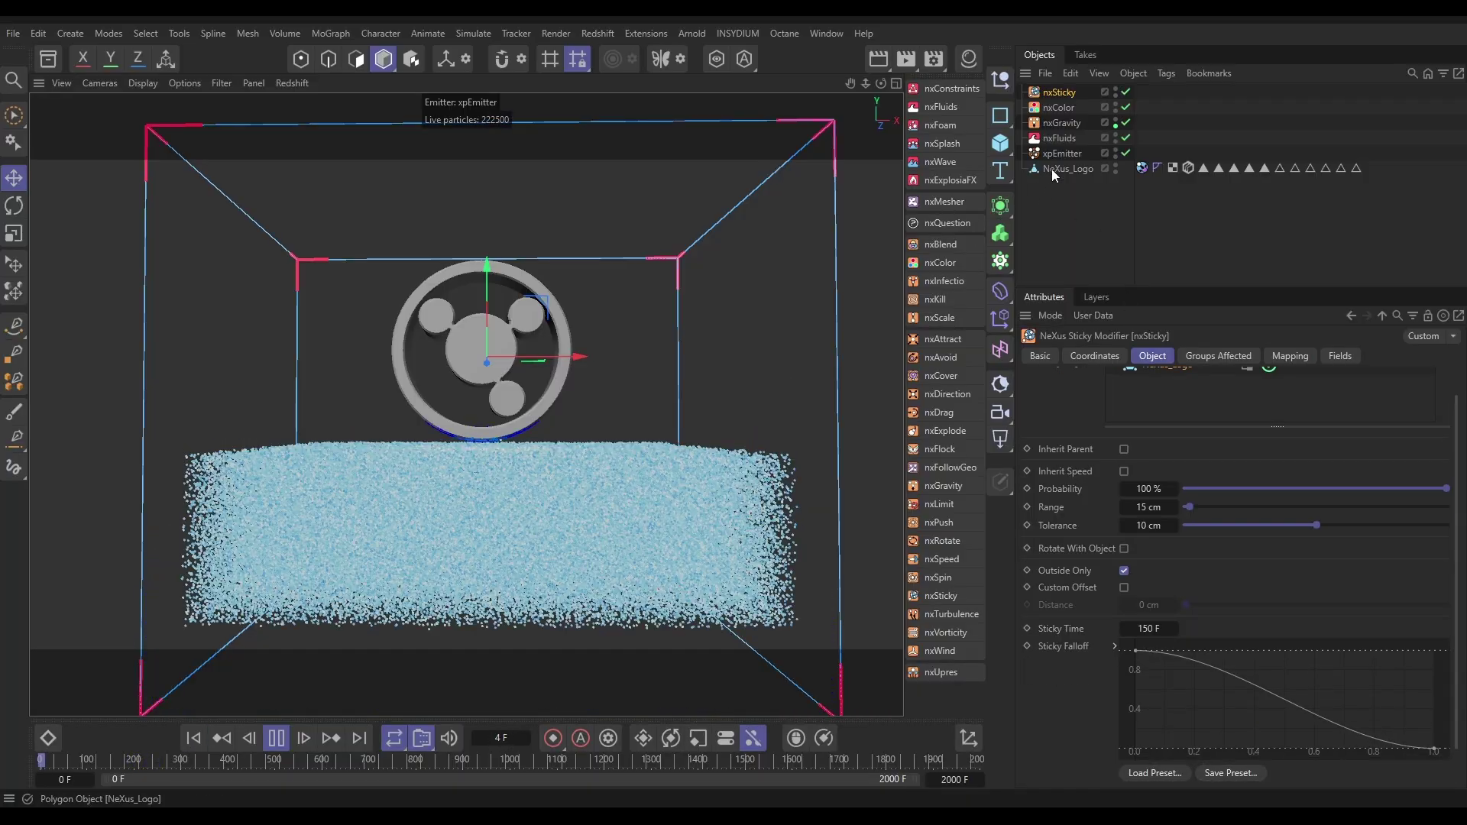
pyautogui.click(1059, 168)
pyautogui.moveTo(528, 294); pyautogui.dragTo(544, 246)
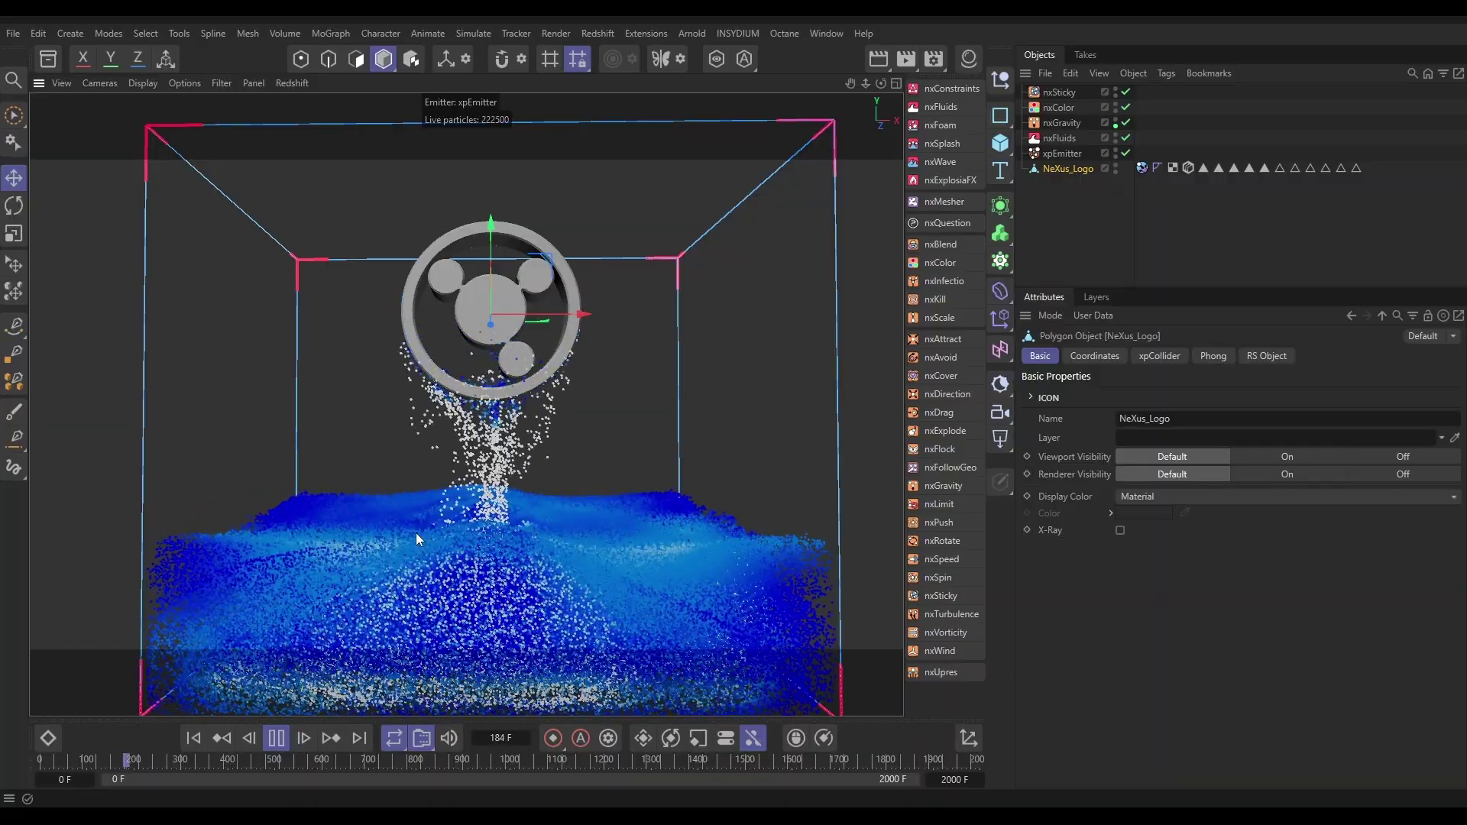
# Pause the simulation and set nxSticky's Sticky Time back to 30 F.
pyautogui.press('F8')
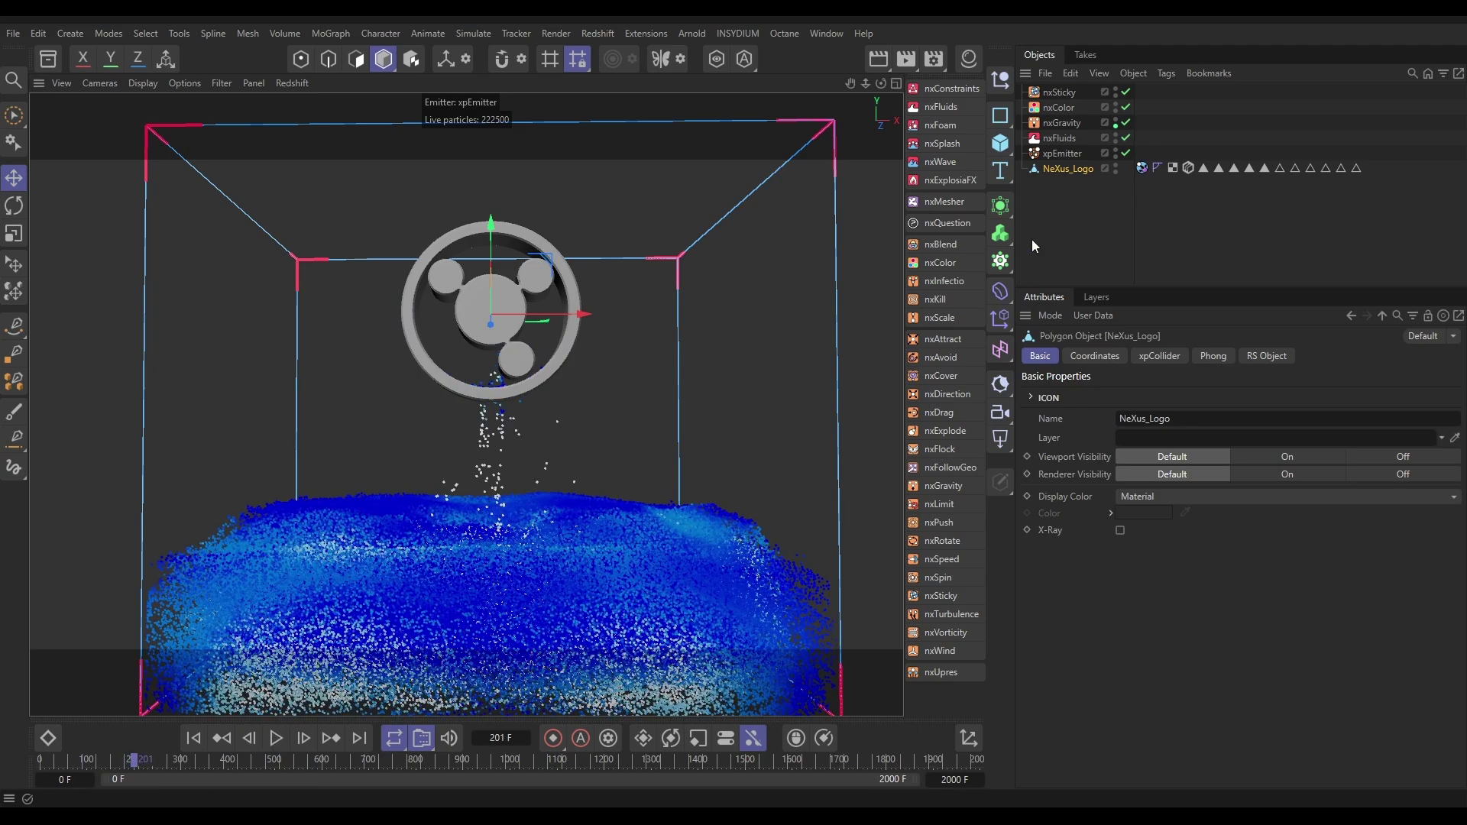
pyautogui.click(1060, 92)
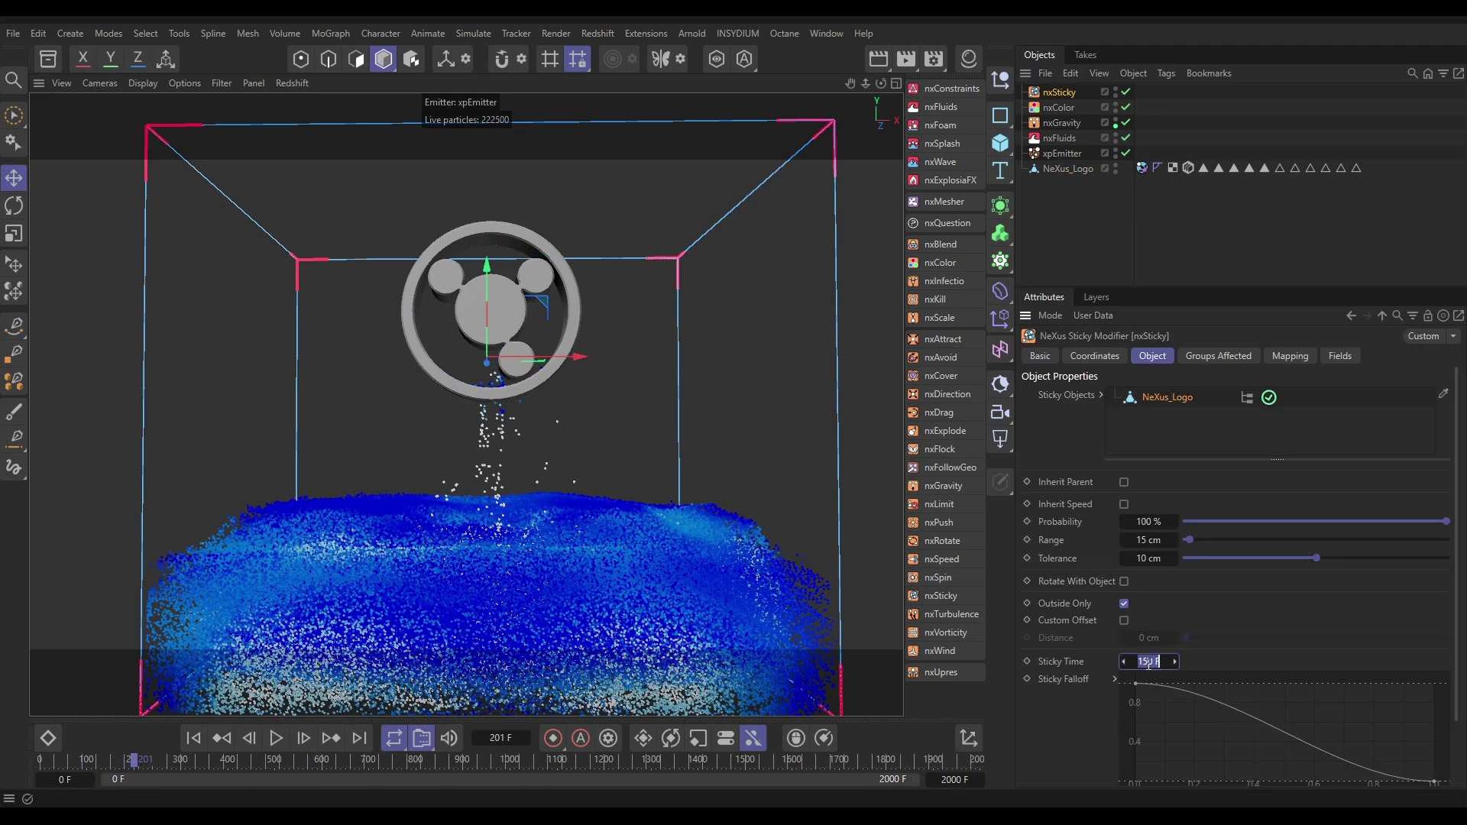
pyautogui.write('30')
pyautogui.press('Return')
pyautogui.click(1075, 236)
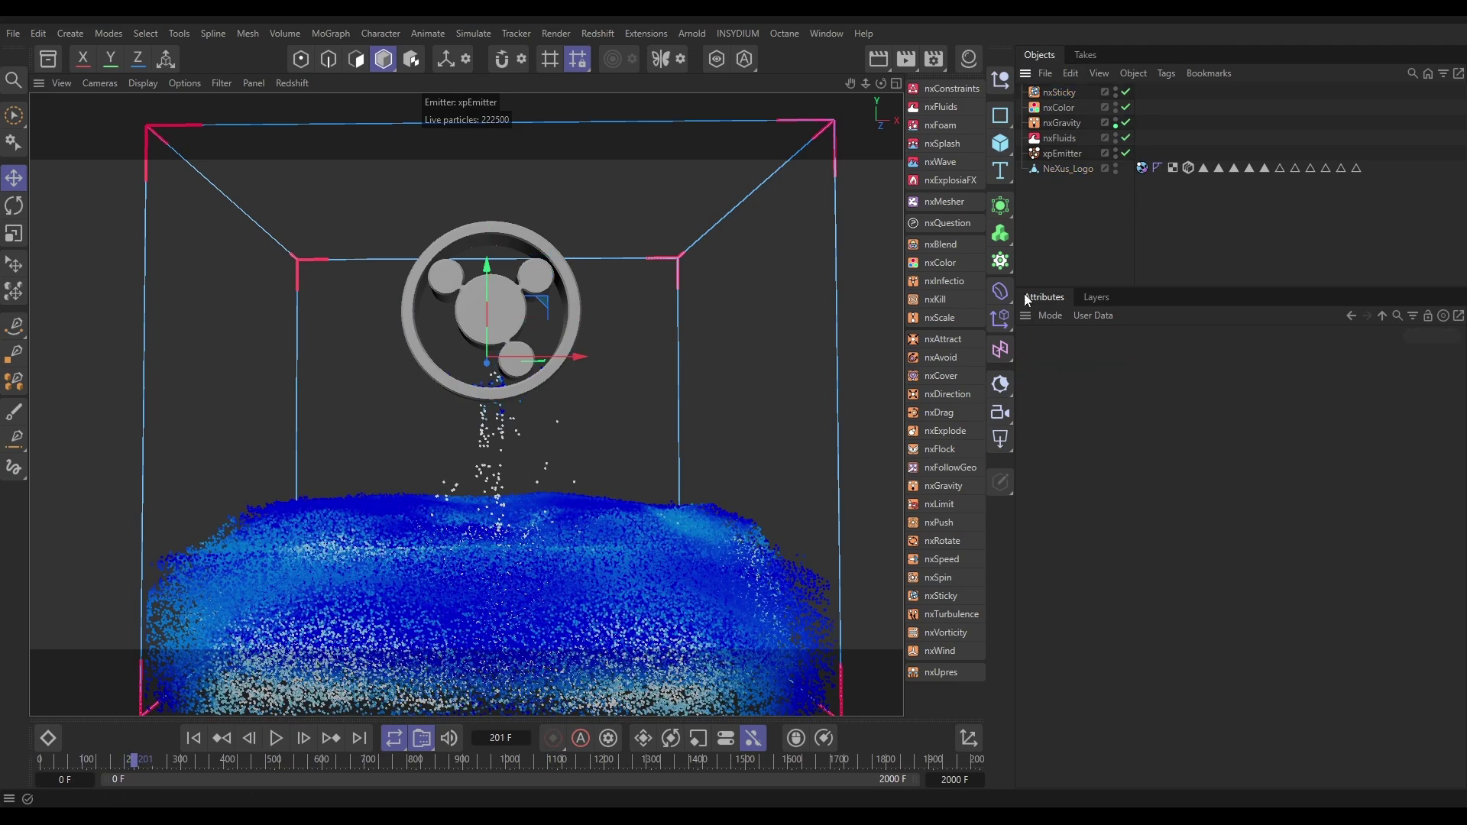
# Restart the simulation from frame 0 and lower NeXus_Logo into the fluid.
pyautogui.scroll(-3, 451, 616)
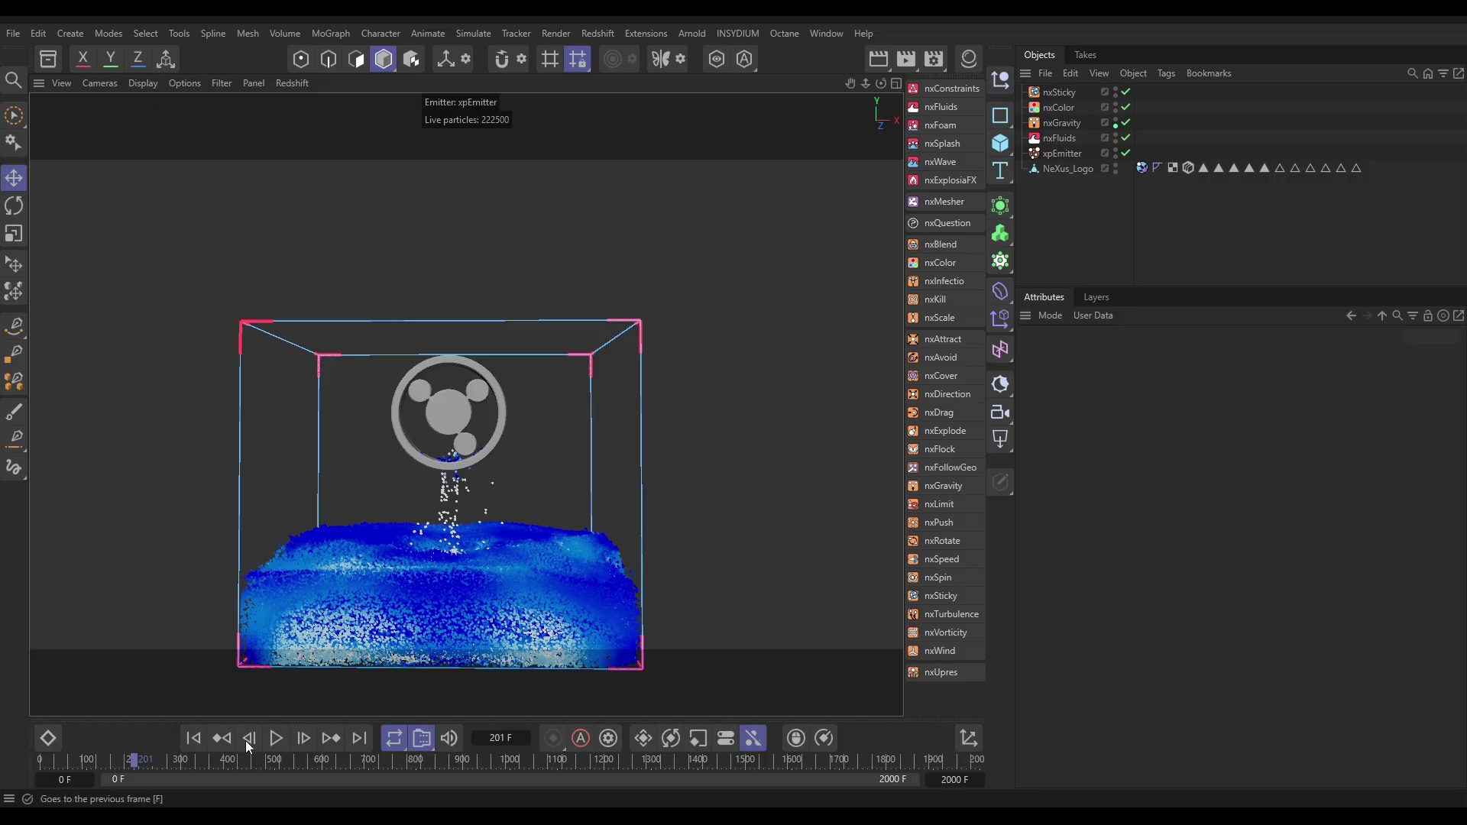
pyautogui.click(194, 738)
pyautogui.click(276, 737)
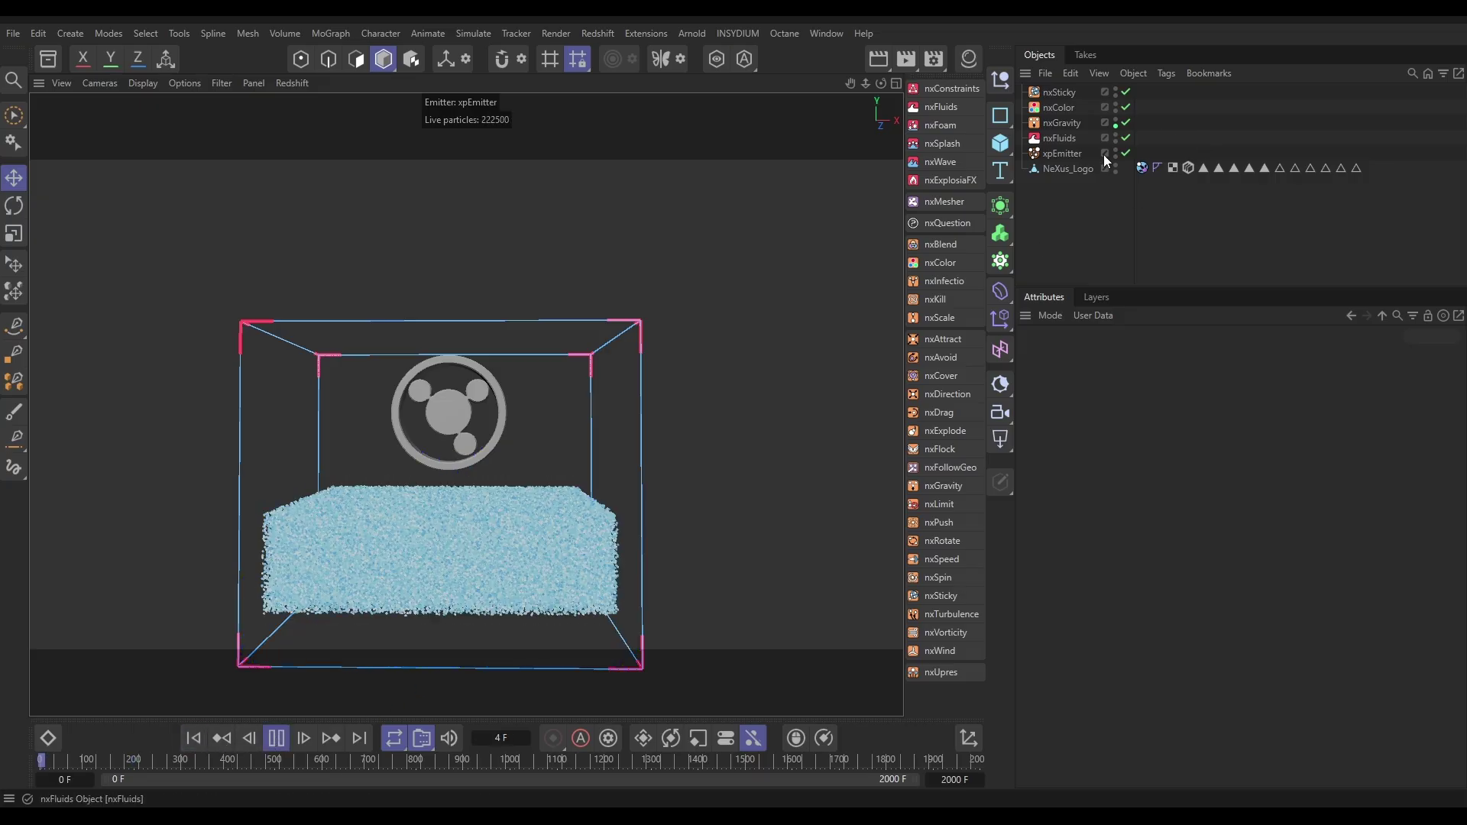
pyautogui.click(1070, 168)
pyautogui.moveTo(499, 356)
pyautogui.mouseDown()
pyautogui.moveTo(485, 533)
pyautogui.moveTo(502, 369)
pyautogui.mouseUp()
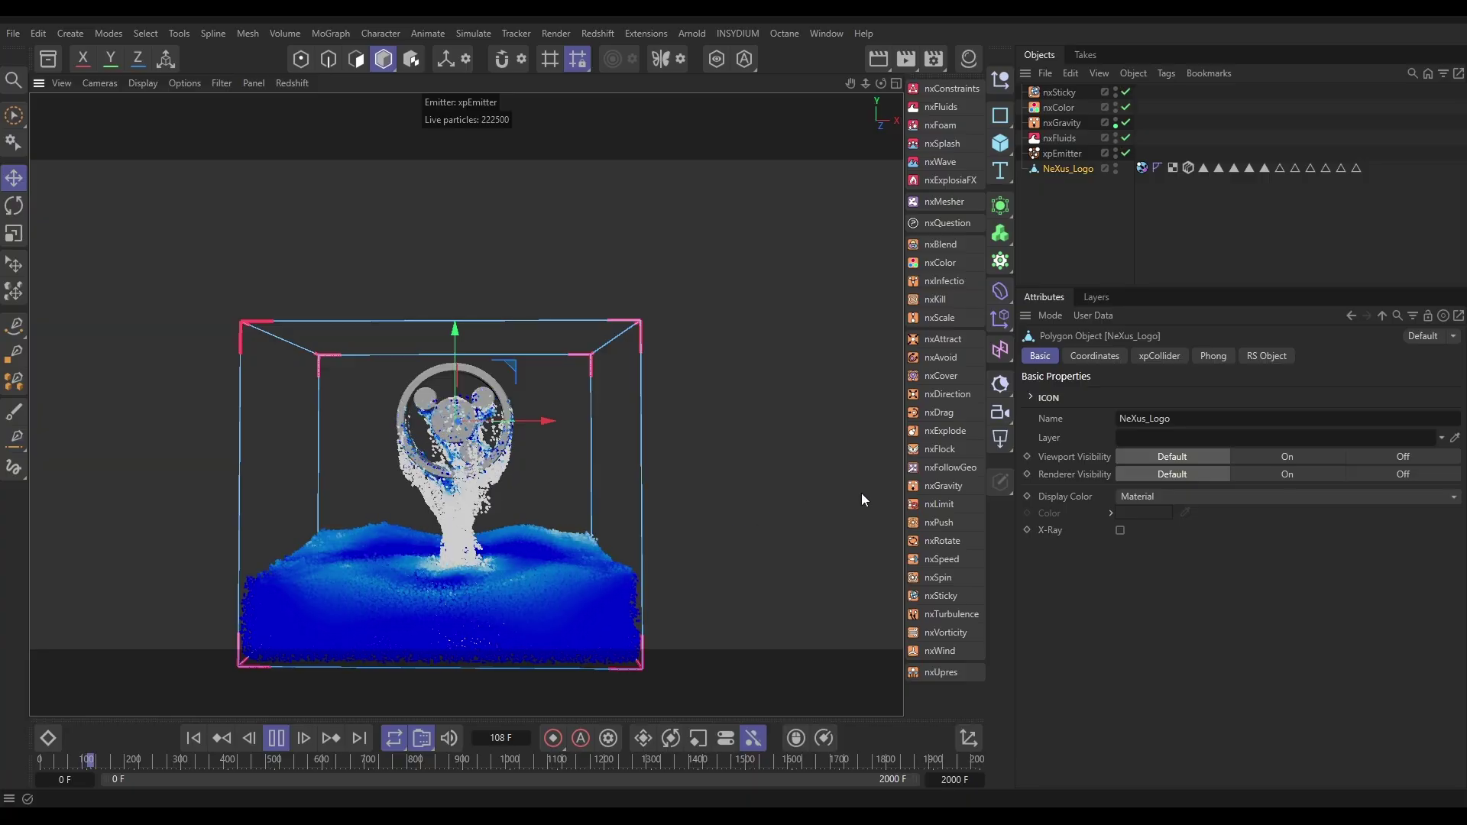